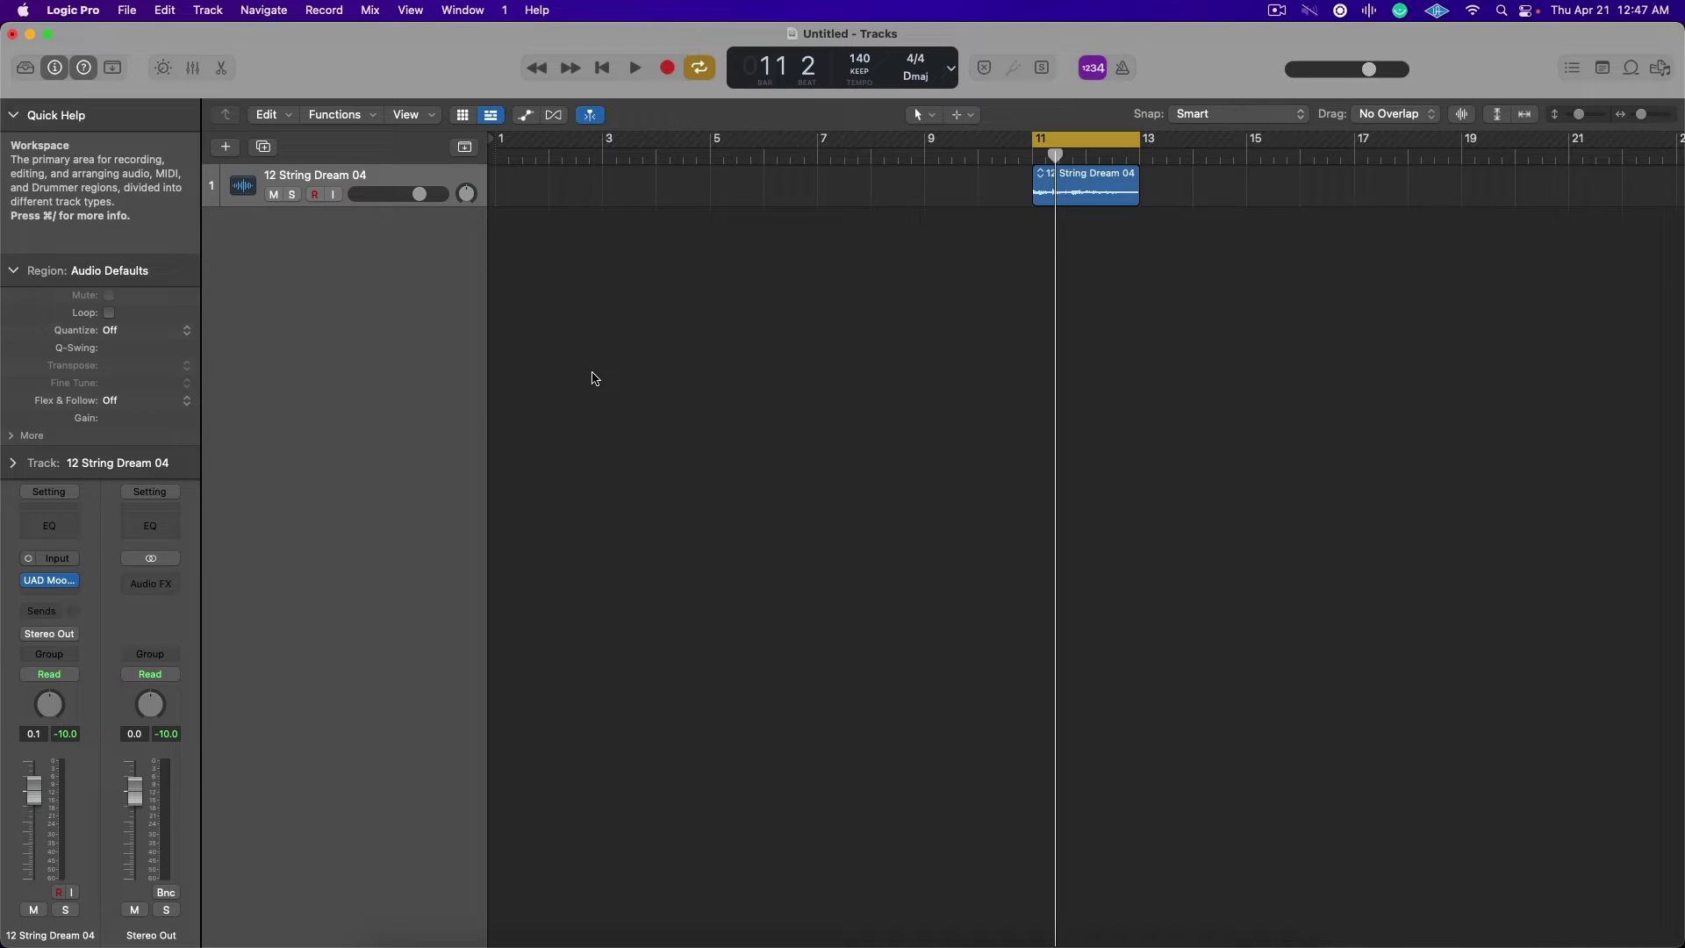
Load The Glitch Mob LFO preset in the Moog Multimode Filter XL and play the guitar track through it
click(50, 584)
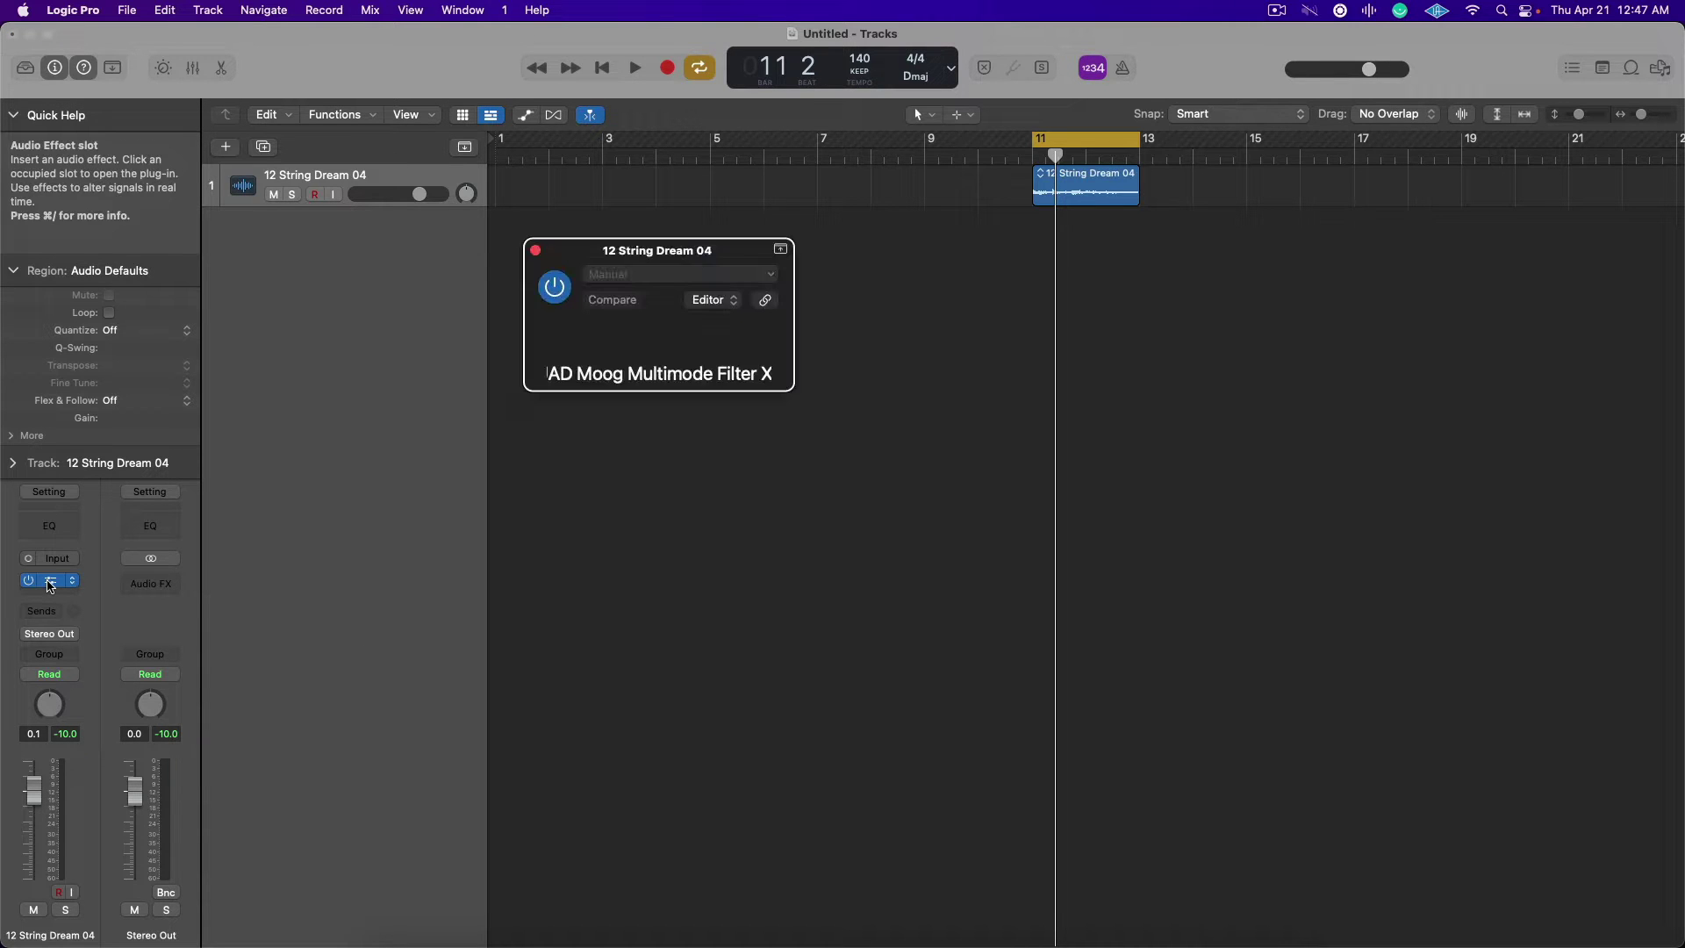
drag(995, 261, 789, 266)
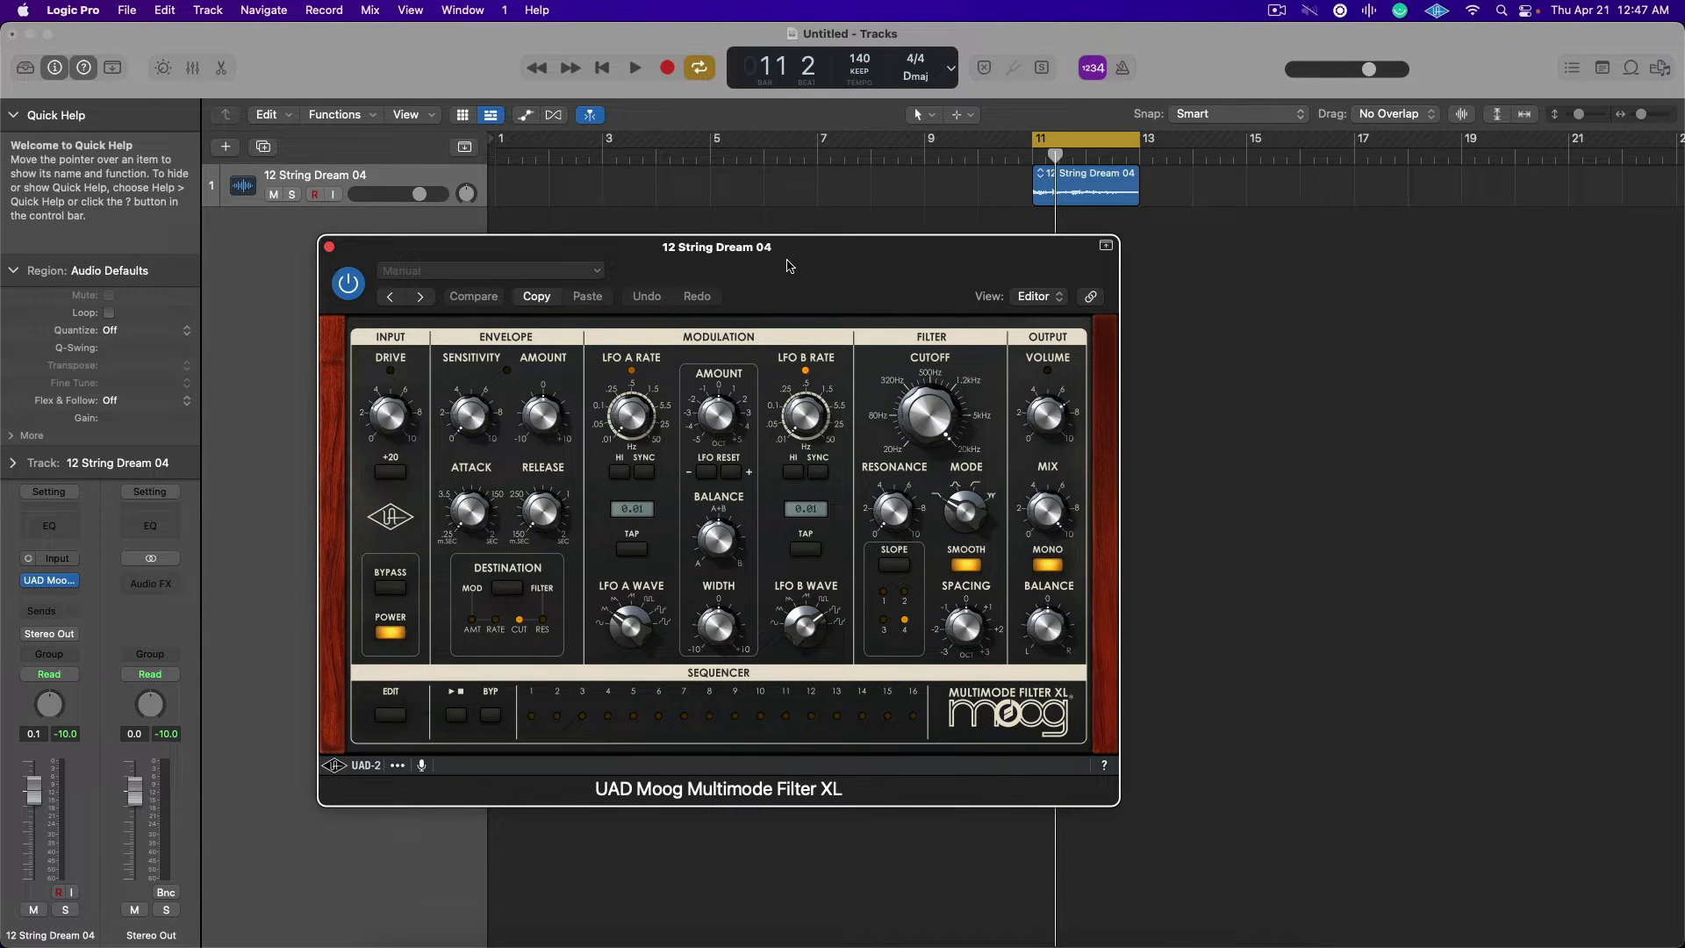
drag(789, 266, 868, 297)
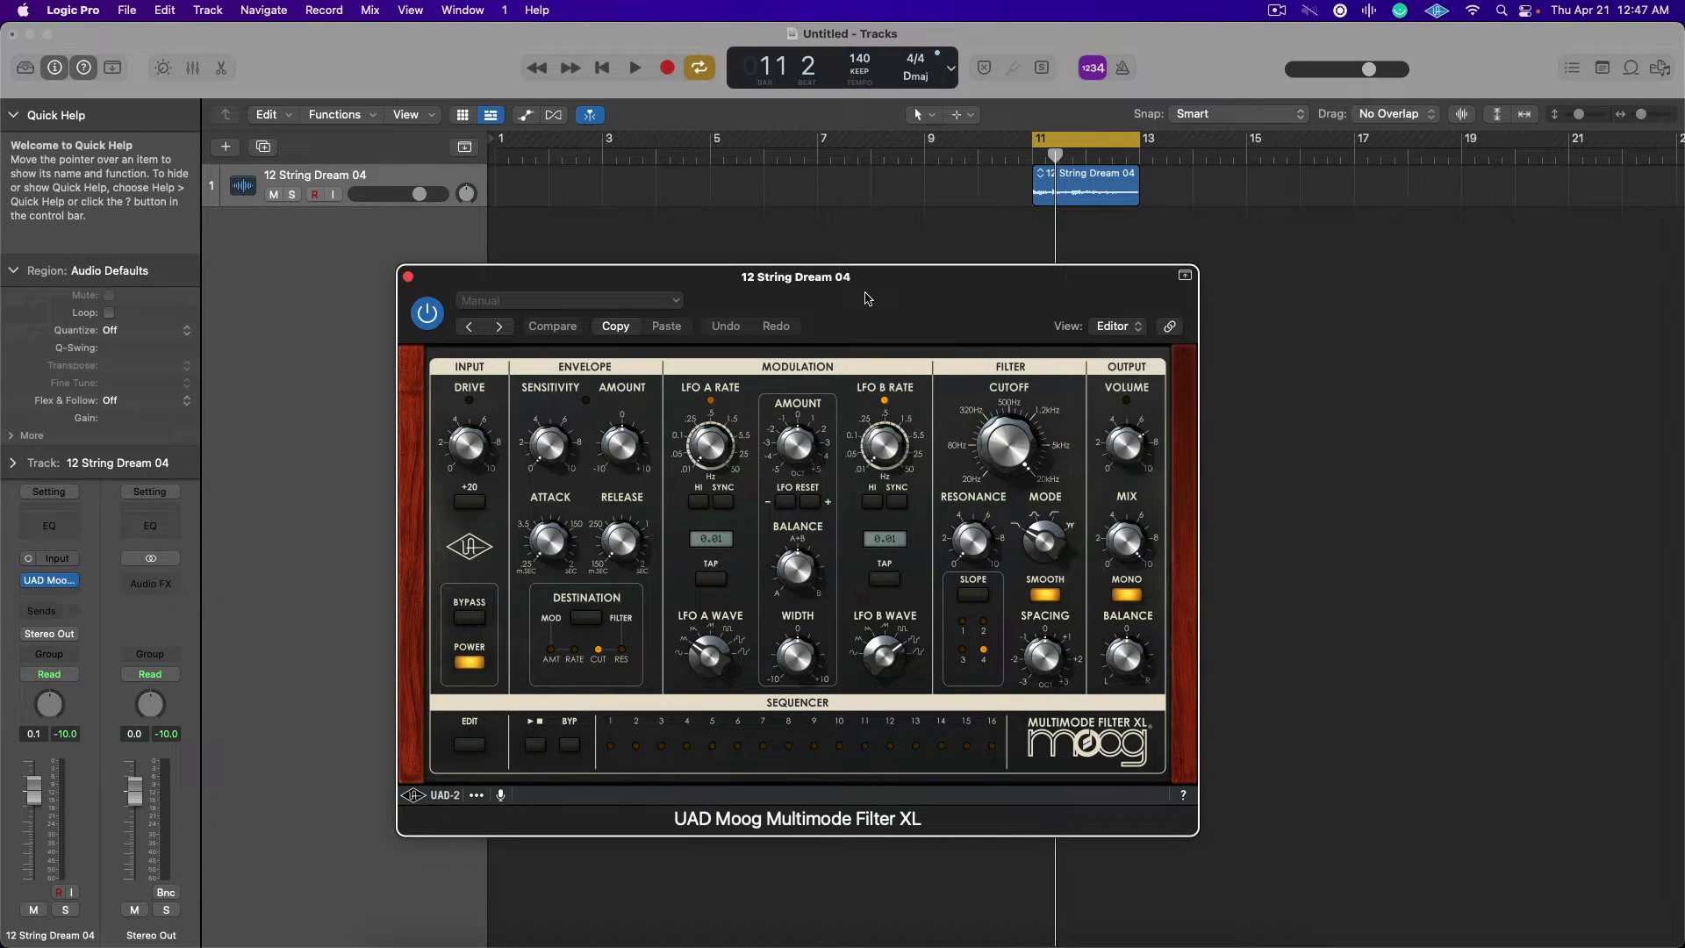
click(502, 328)
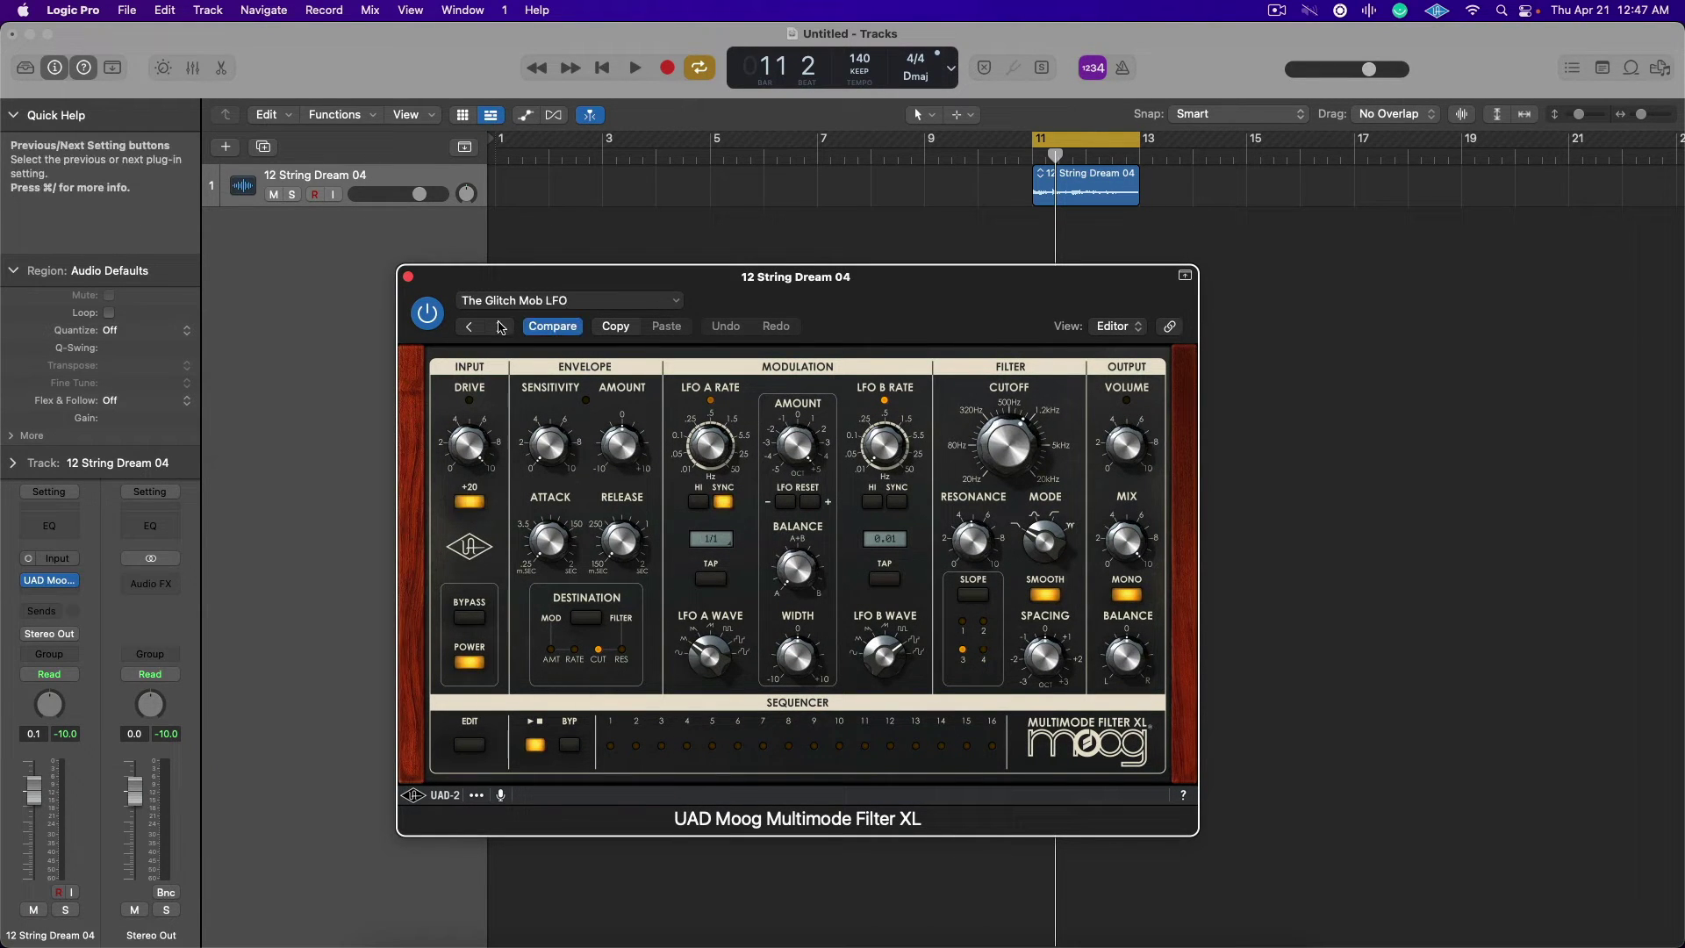
key(space)
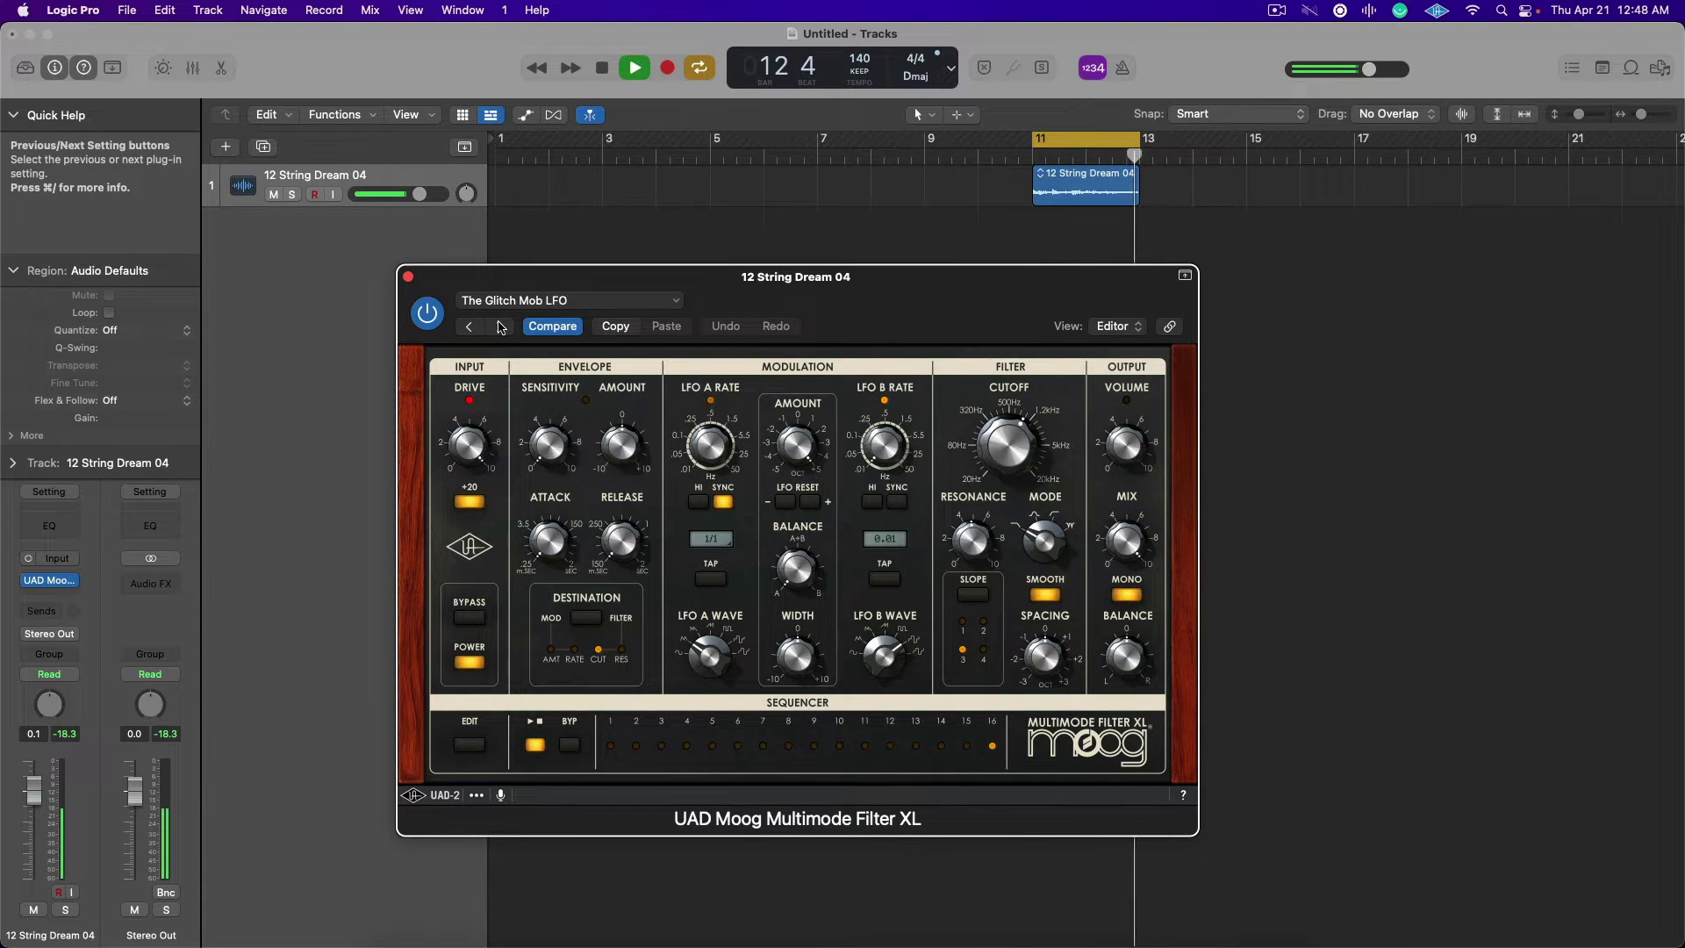
key(space)
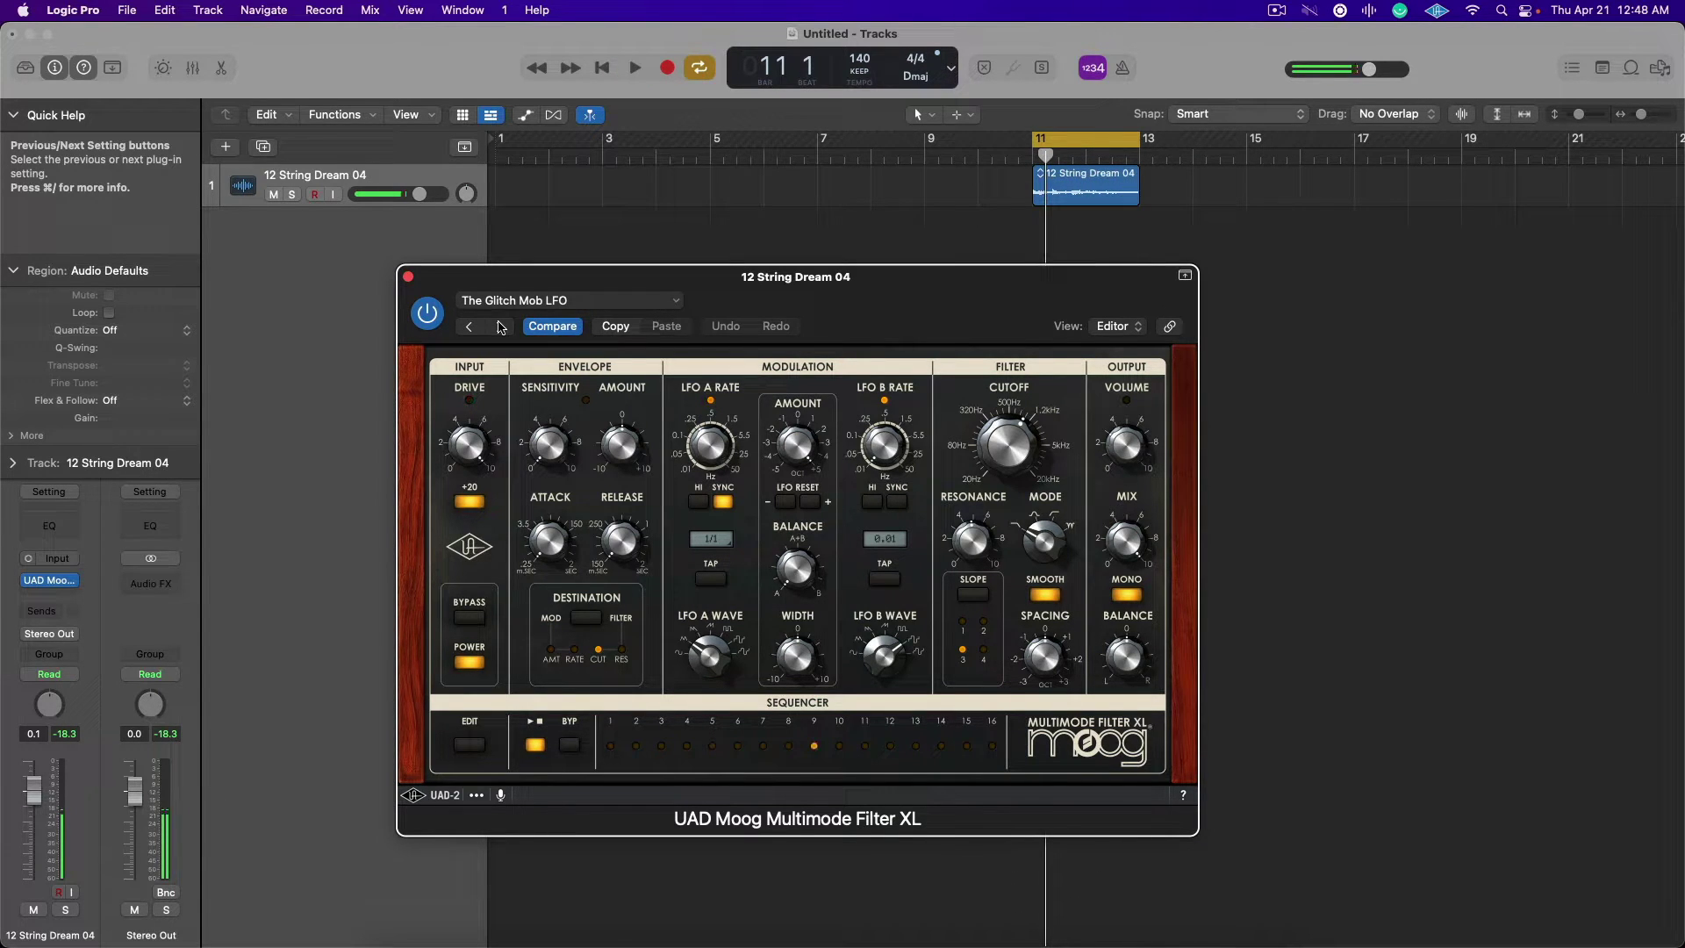
Replace the Moog filter on the insert with the UAD dbx 160 compressor
click(70, 580)
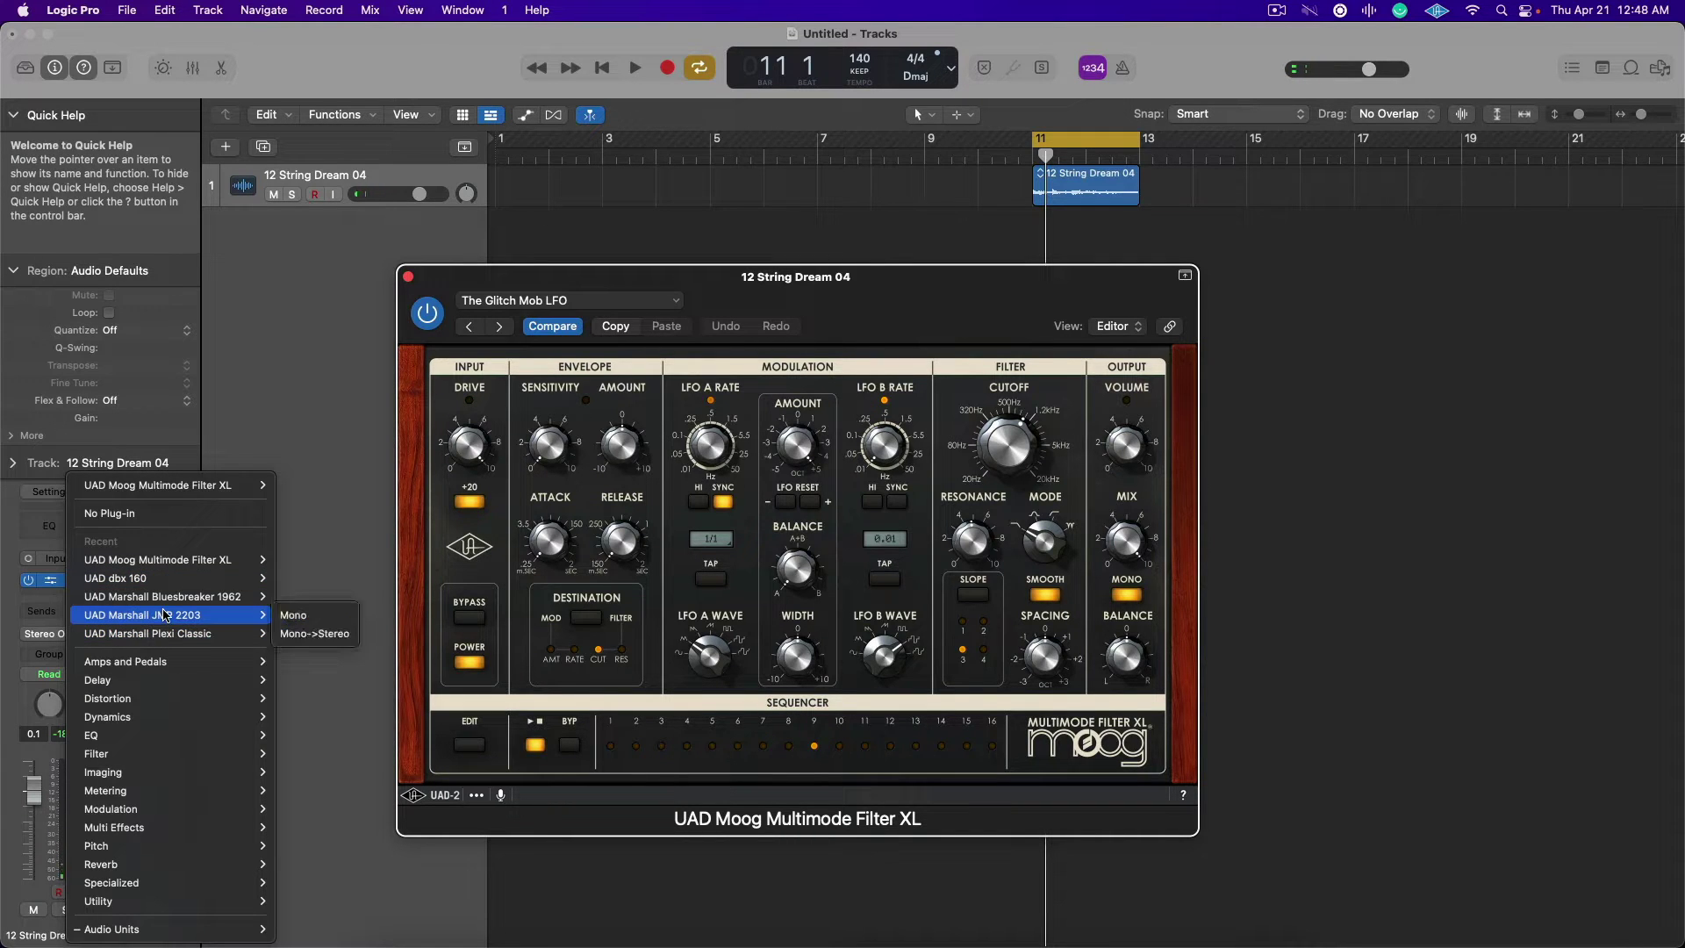
click(169, 579)
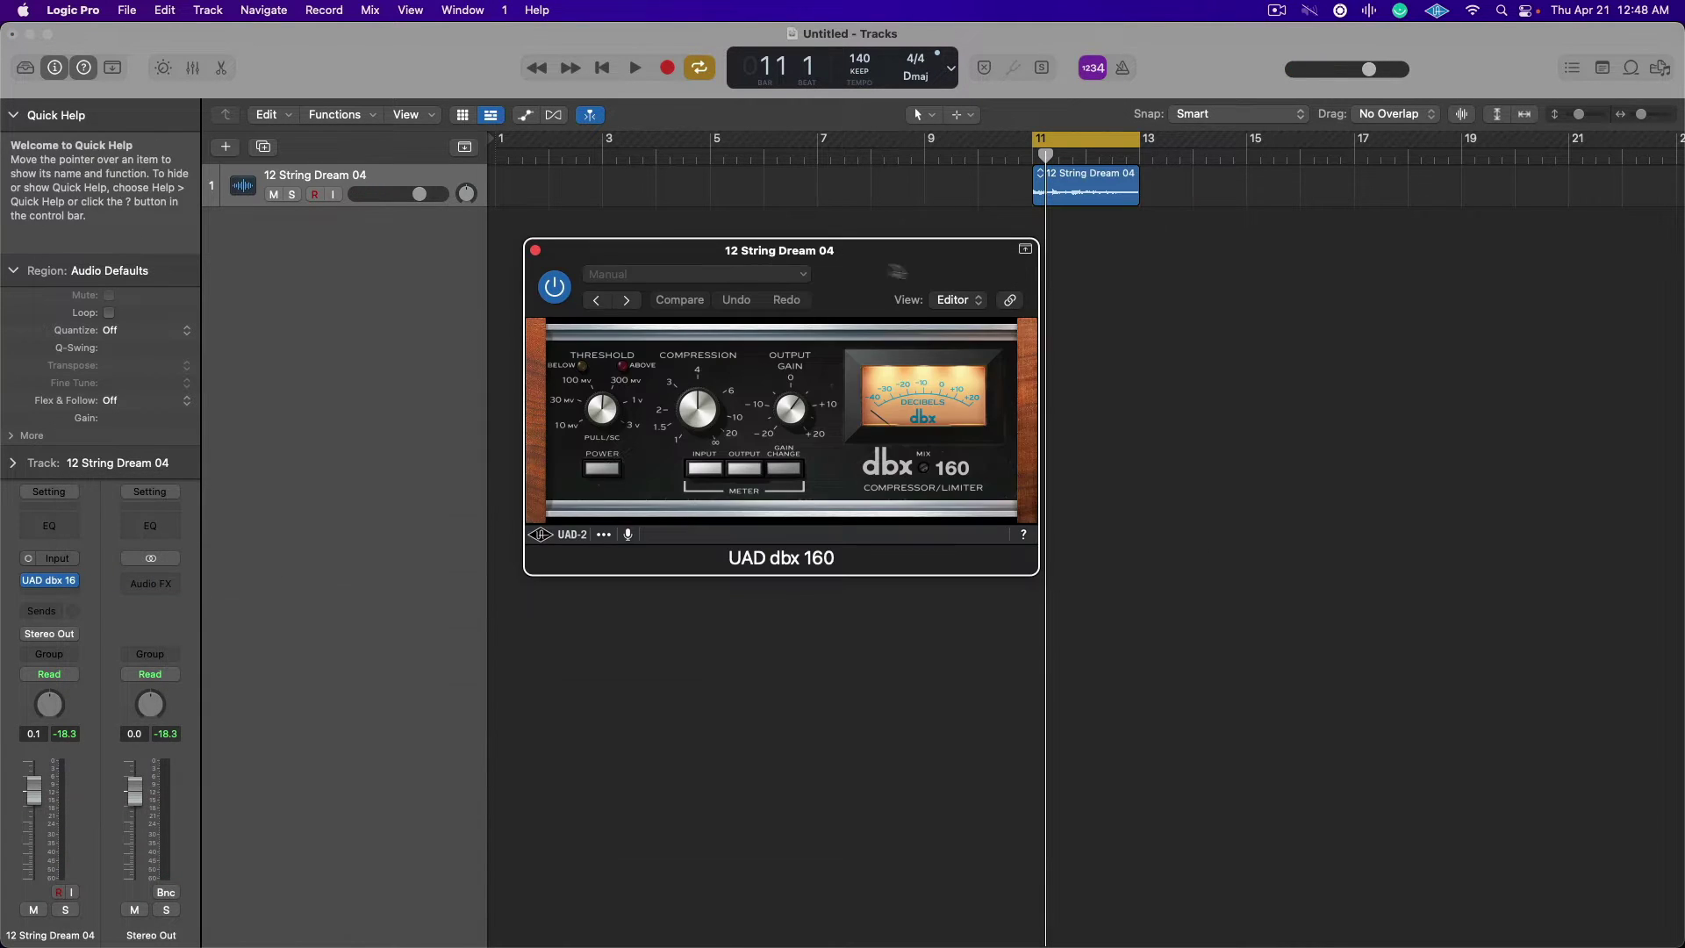
drag(920, 281, 888, 346)
Play the track while lowering the dbx 160 Threshold slightly, then stop
key(space)
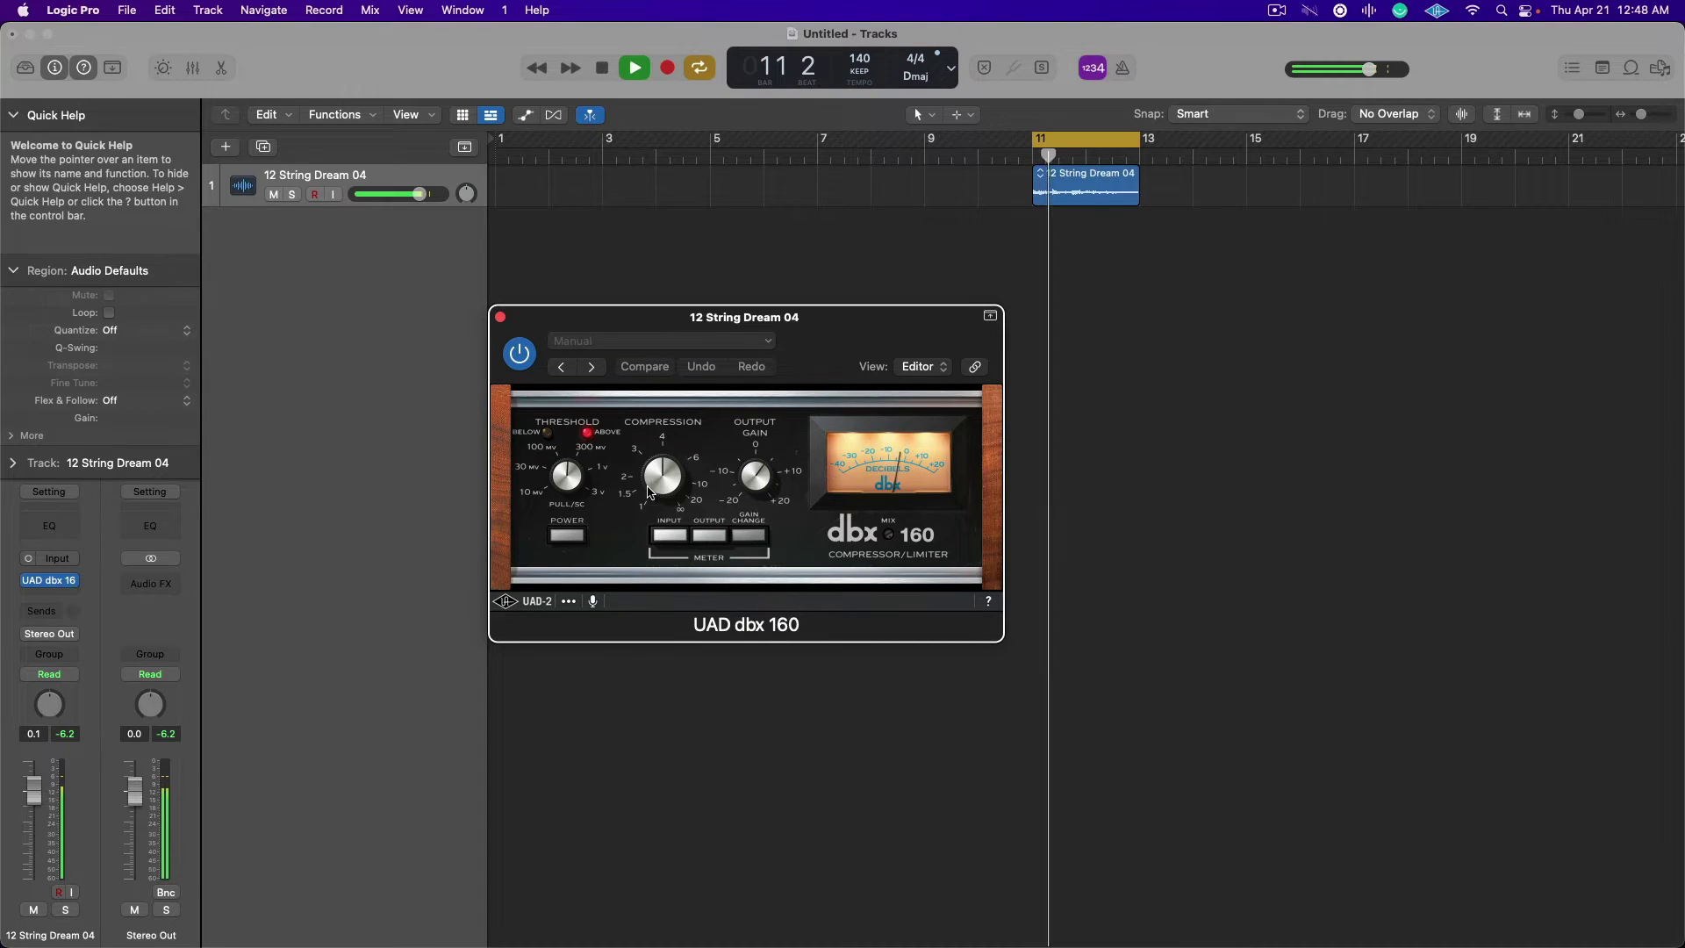
drag(579, 489, 580, 482)
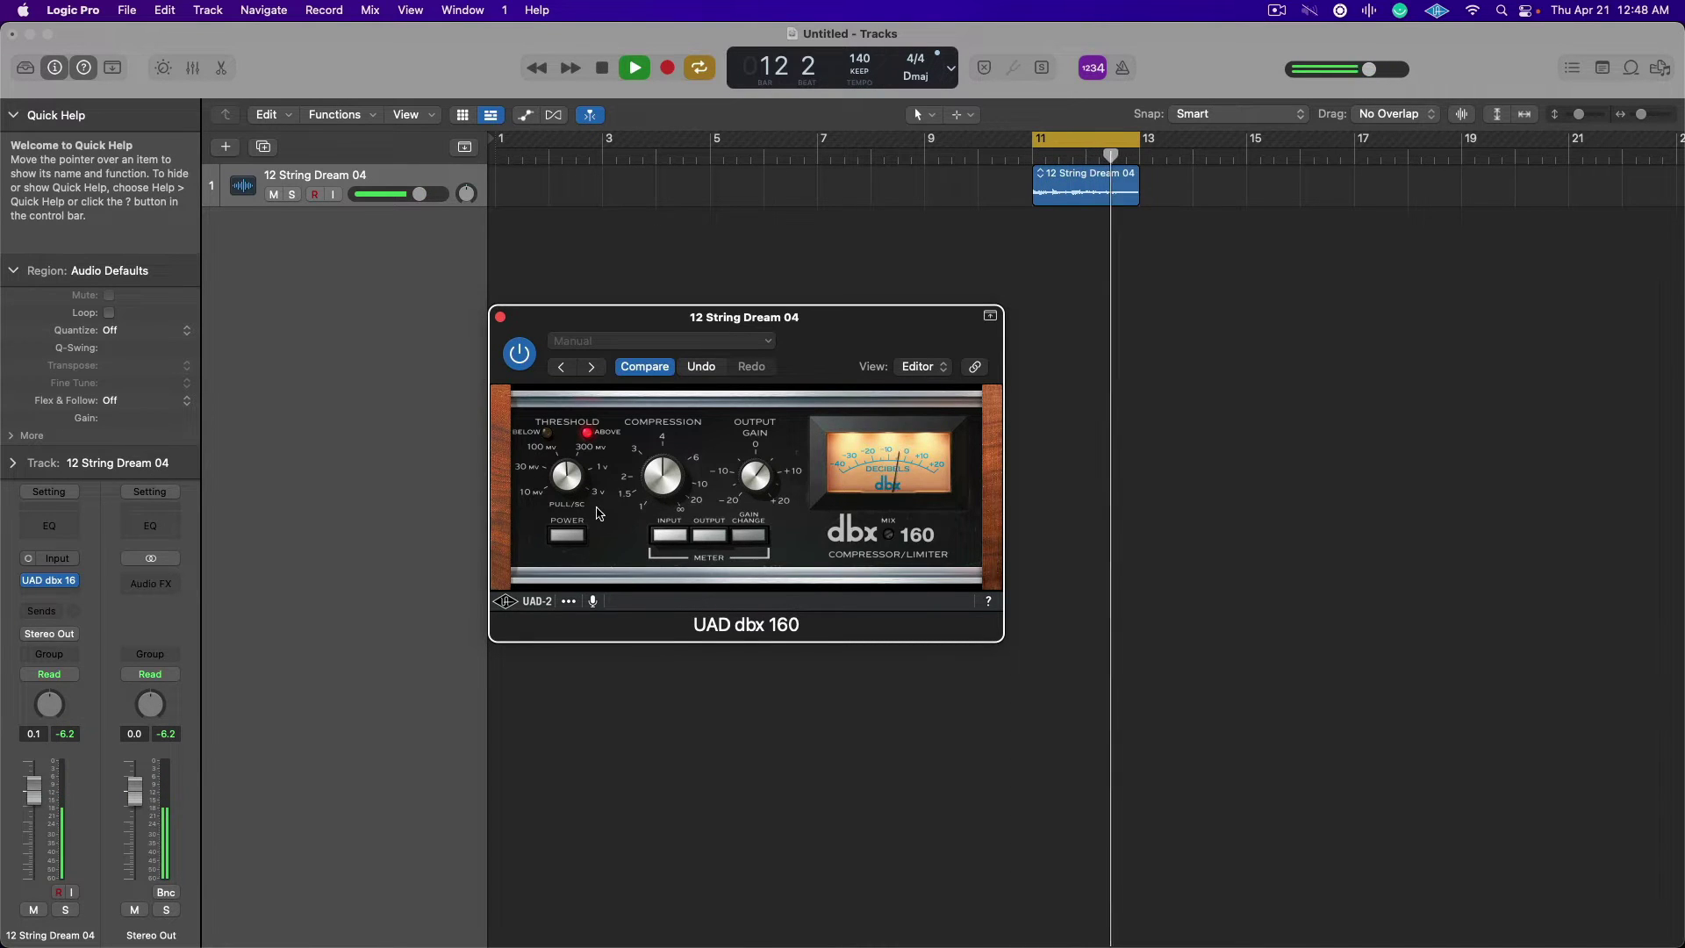
key(space)
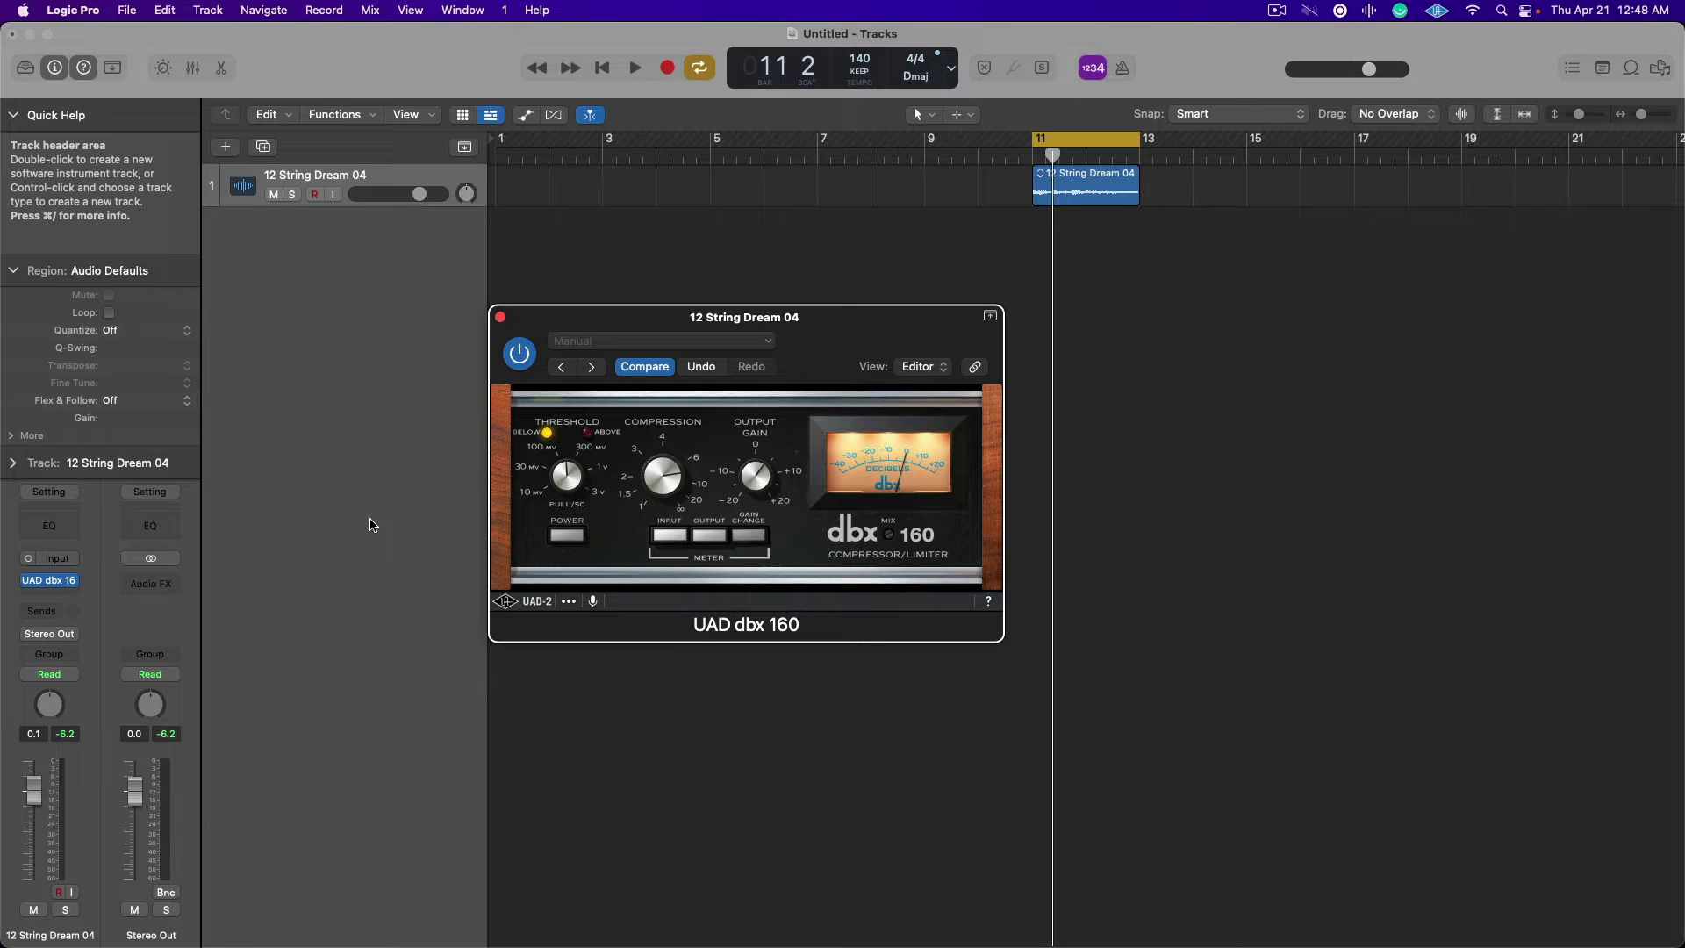
Switch to Safari and read down the Apple Silicon M1 Compatibility Info article's UAD installation steps
key(super+Tab)
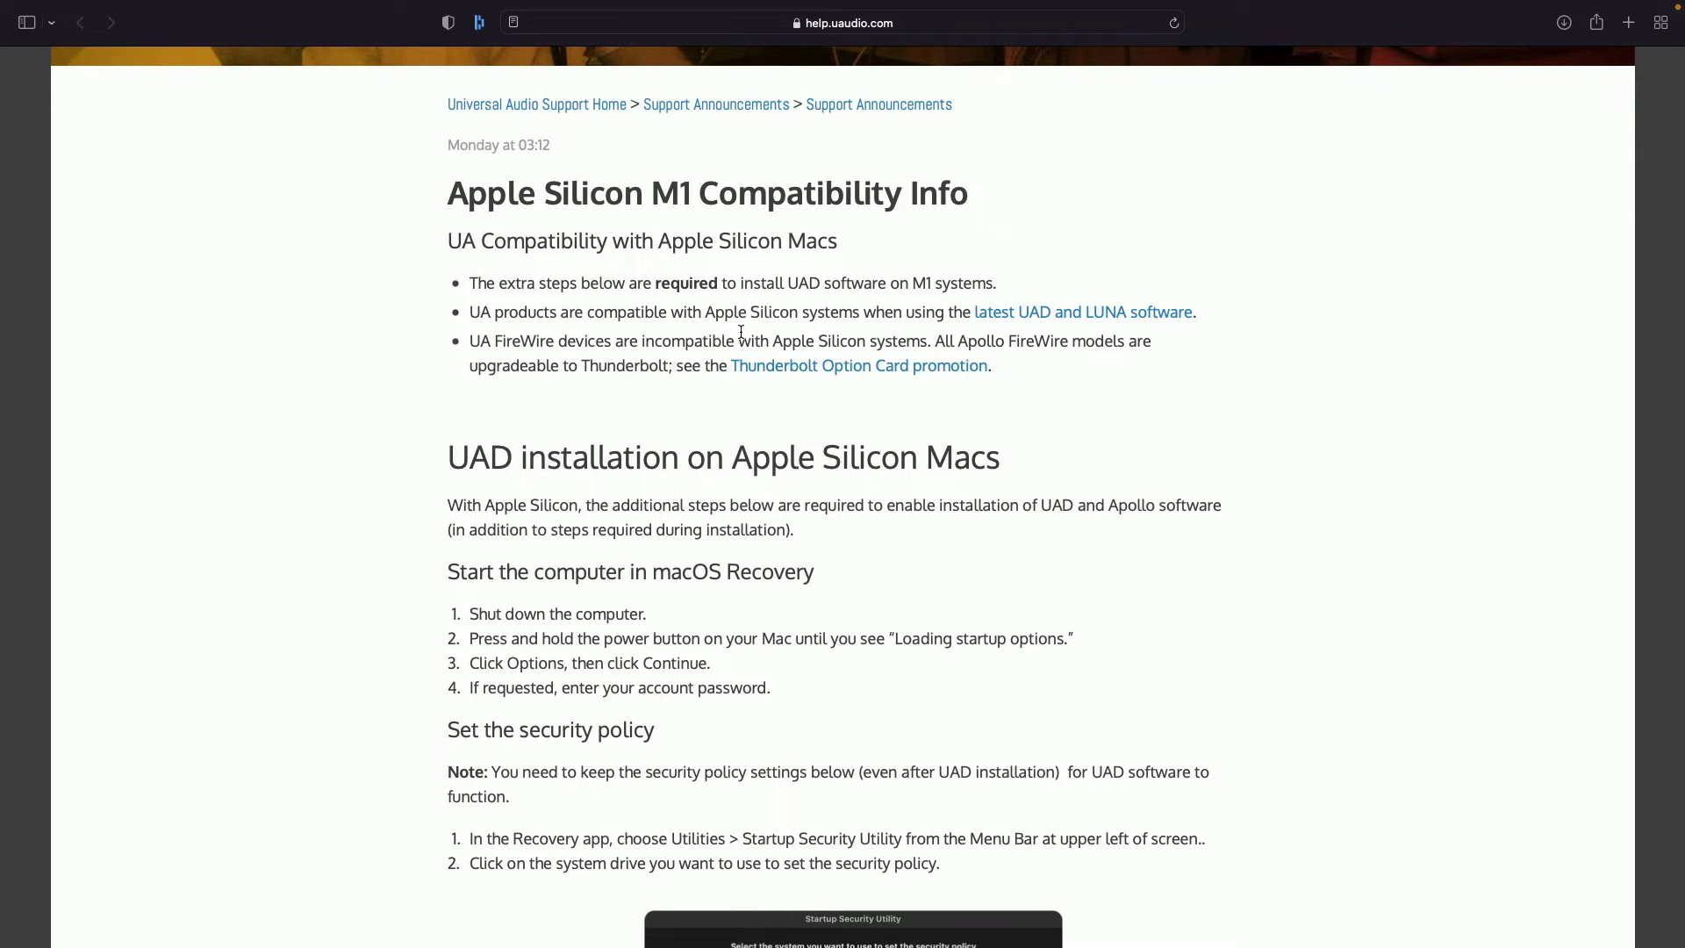
scroll(702, 386, down, 1)
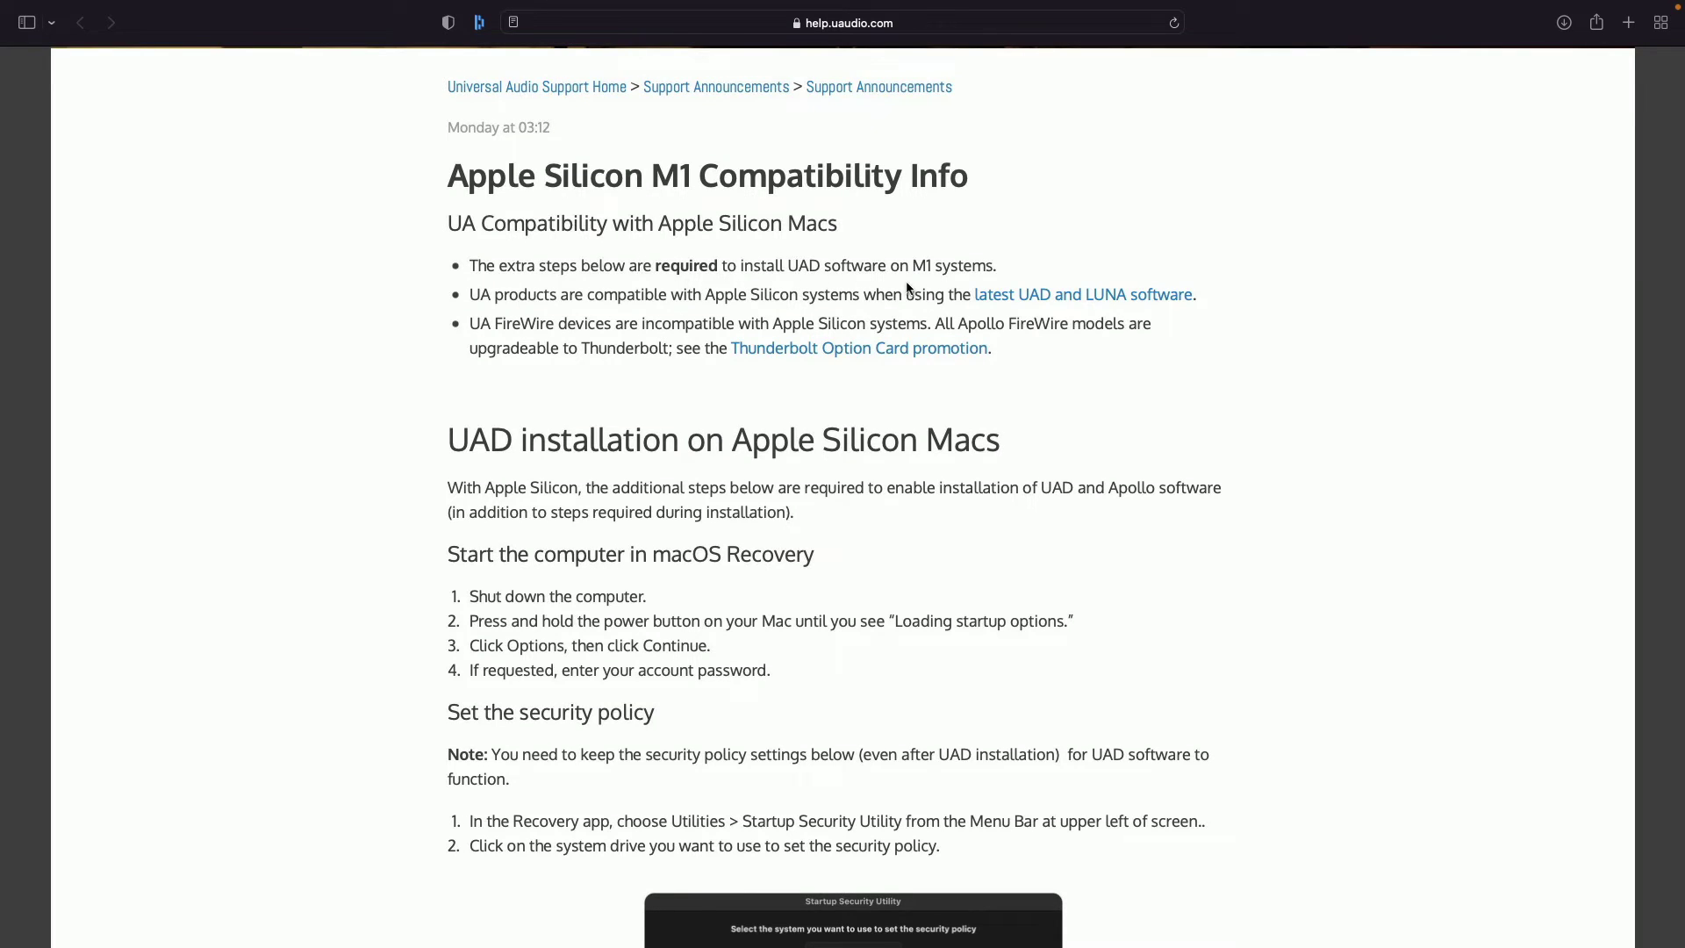
scroll(908, 286, down, 2)
scroll(907, 285, down, 2)
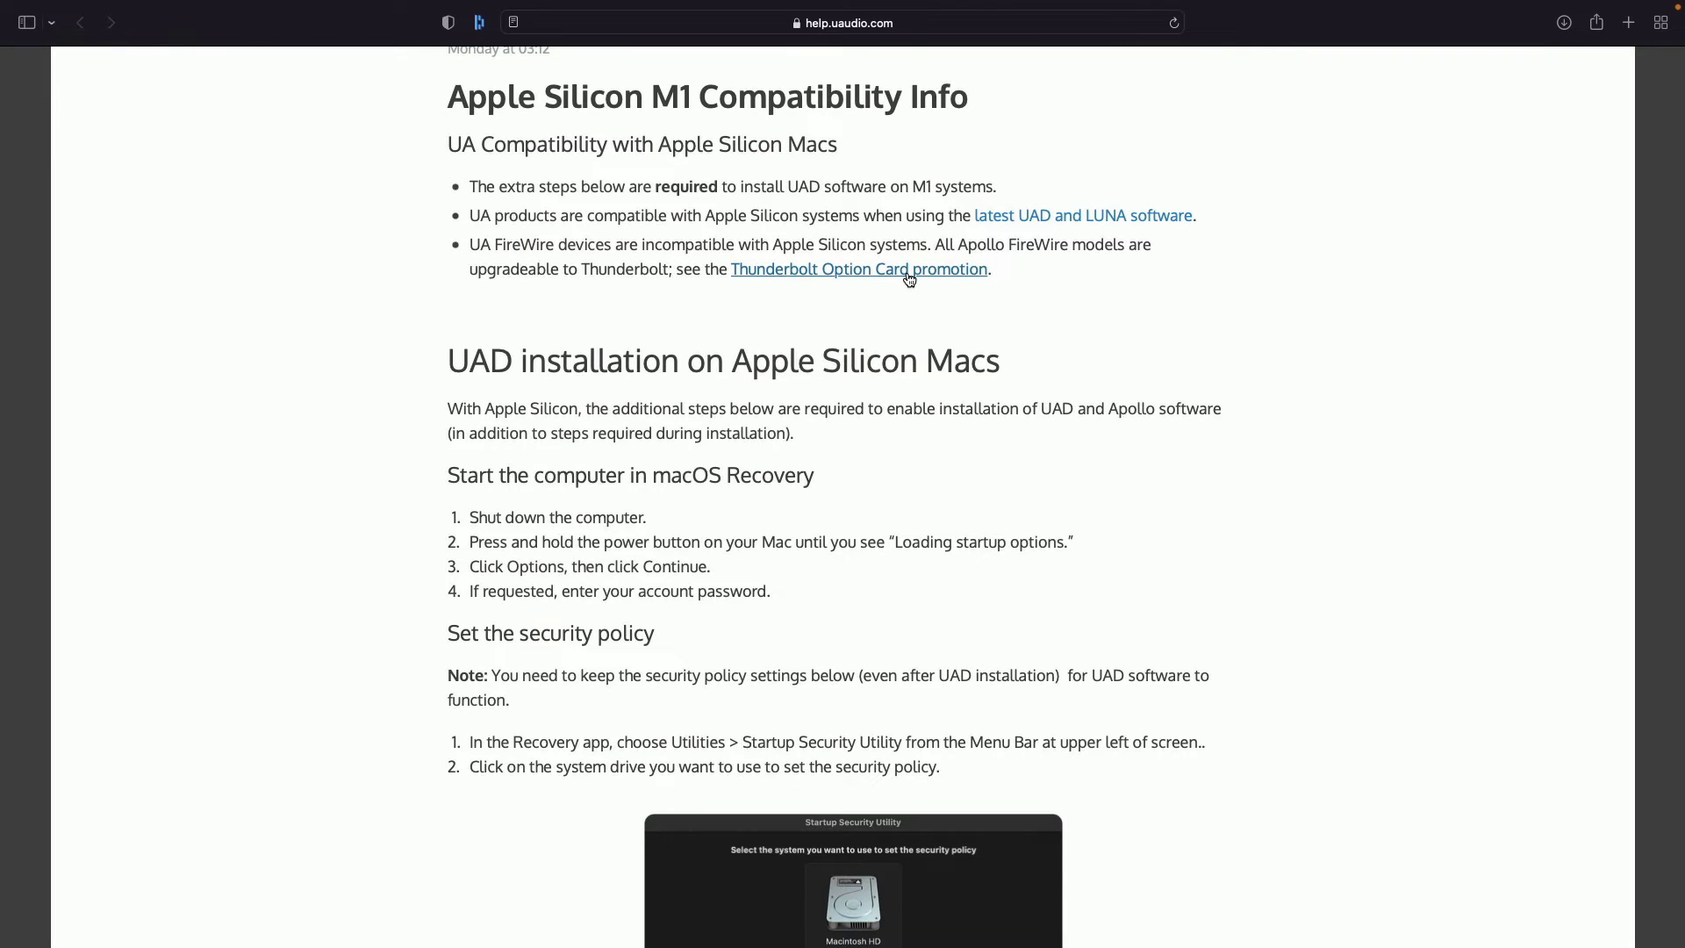
scroll(909, 279, down, 5)
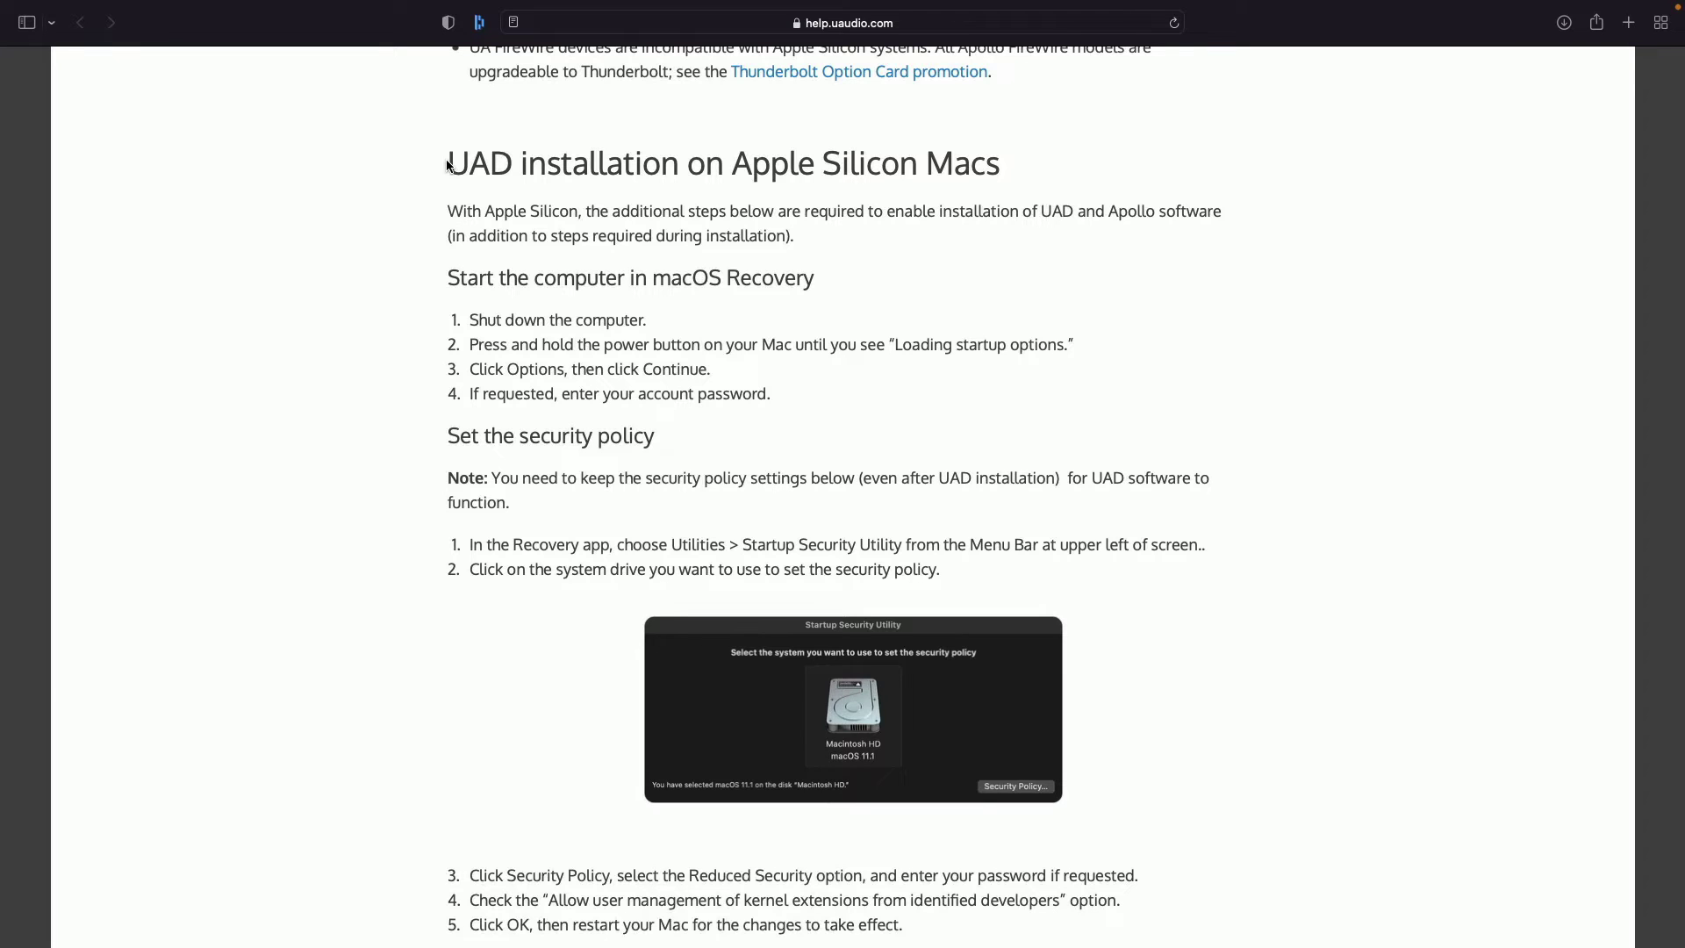
Highlight the step about shutting down the computer, then clear the highlight
scroll(723, 370, up, 5)
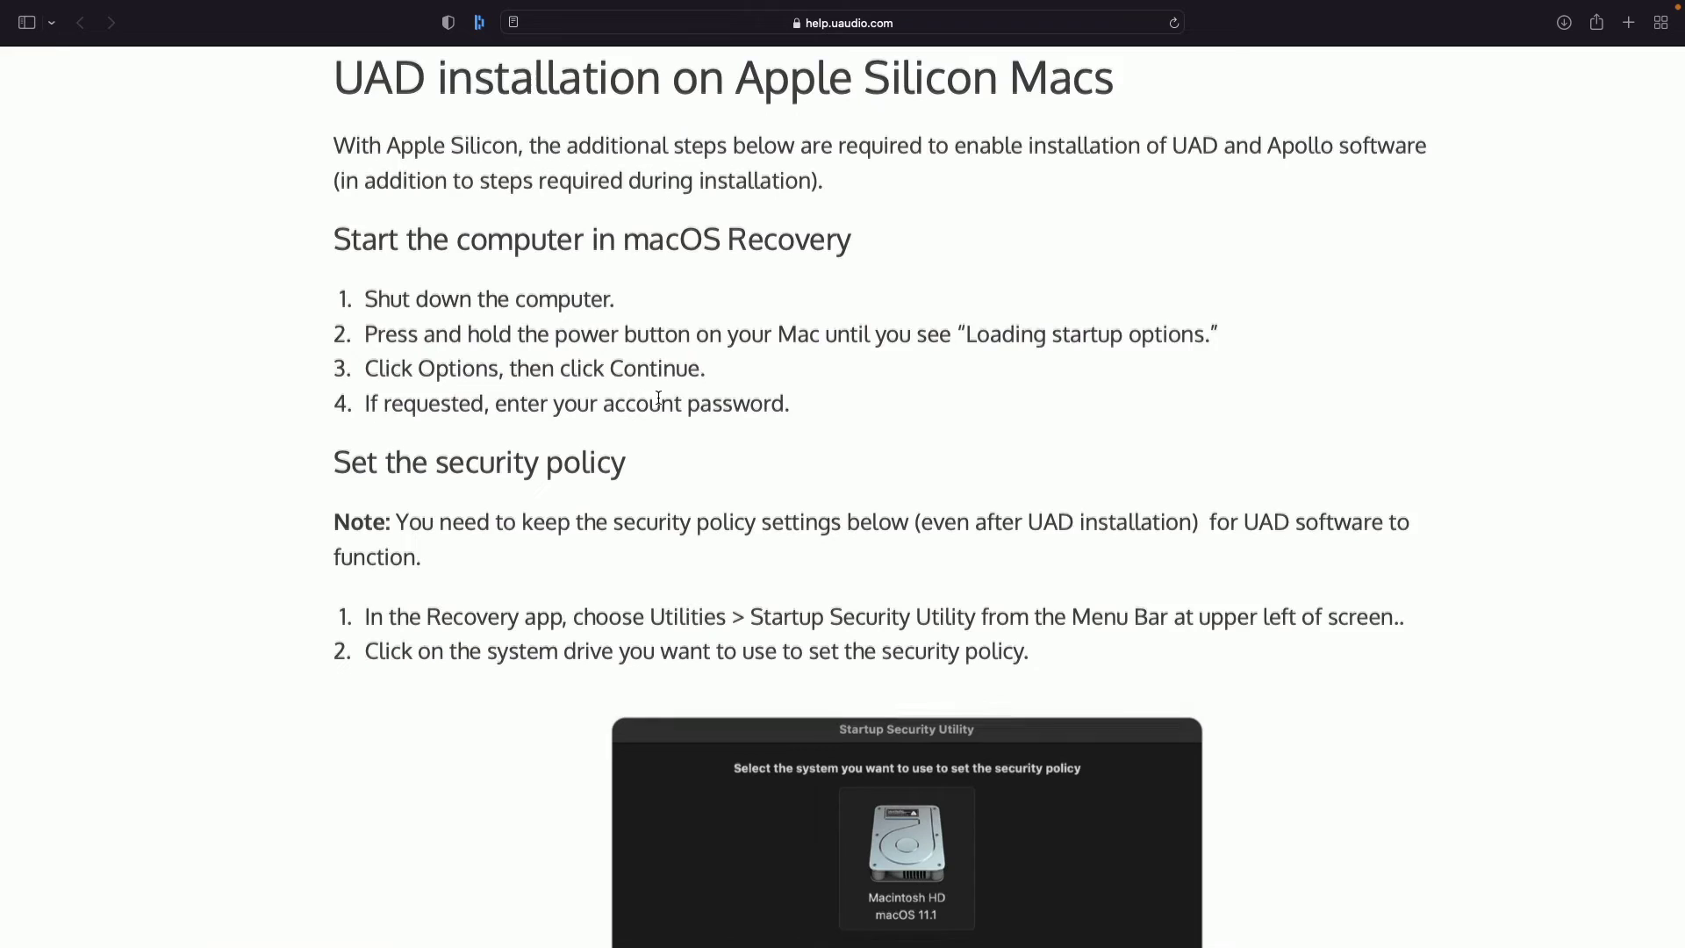
scroll(432, 304, down, 1)
drag(363, 263, 636, 265)
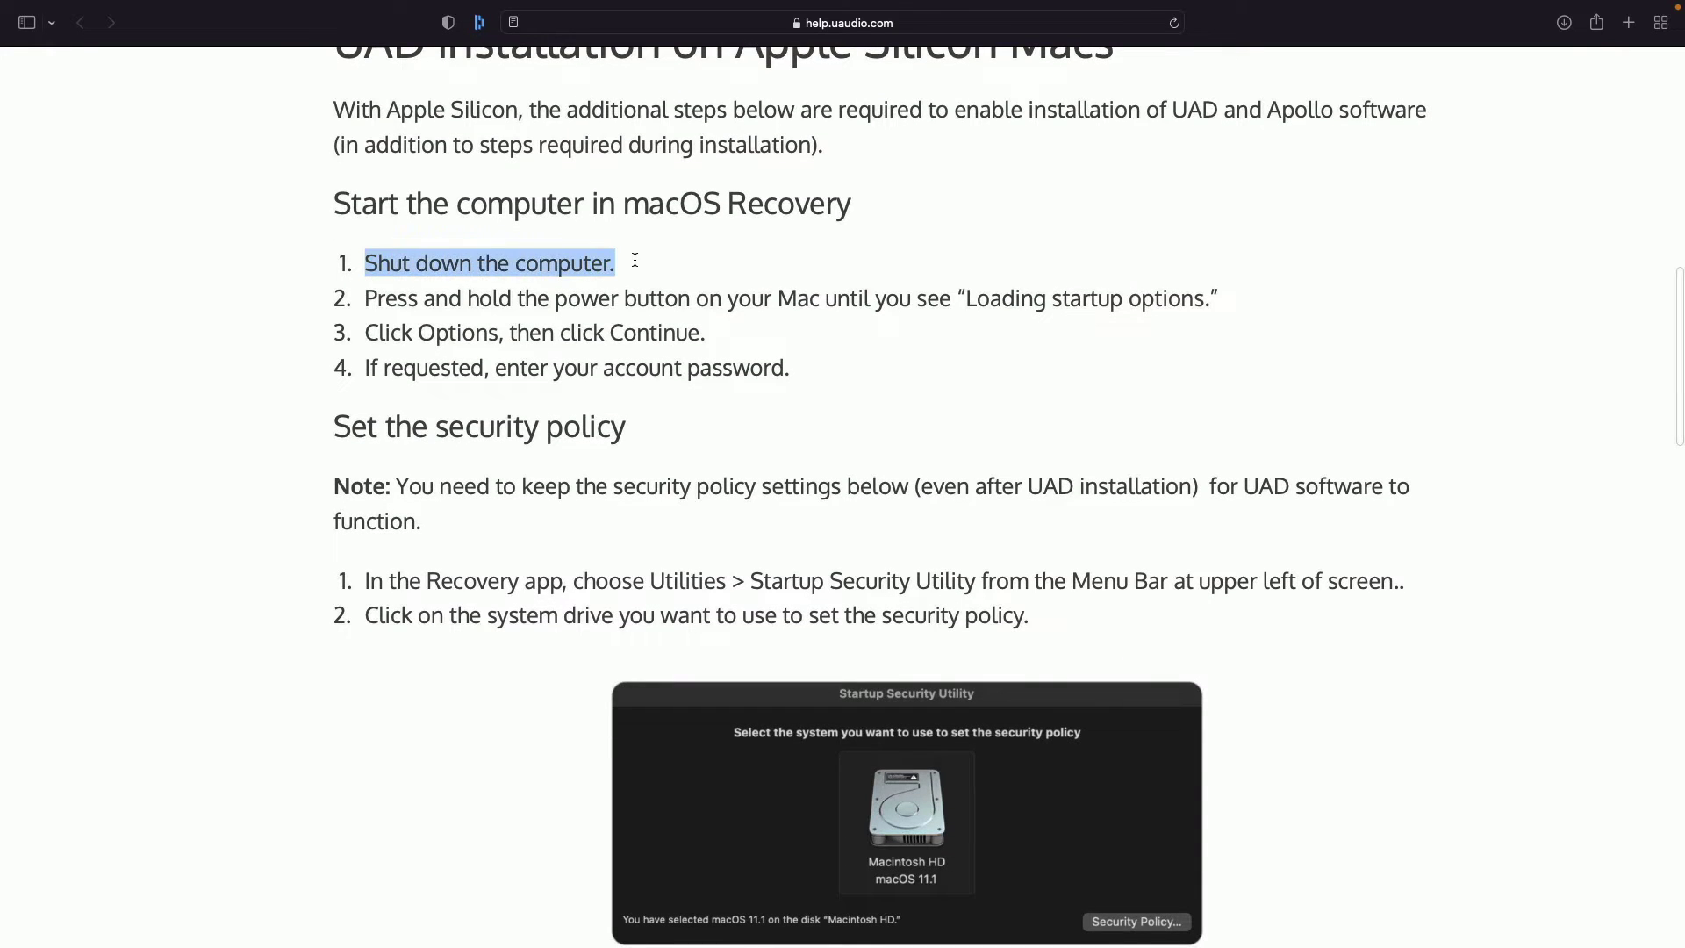
click(635, 264)
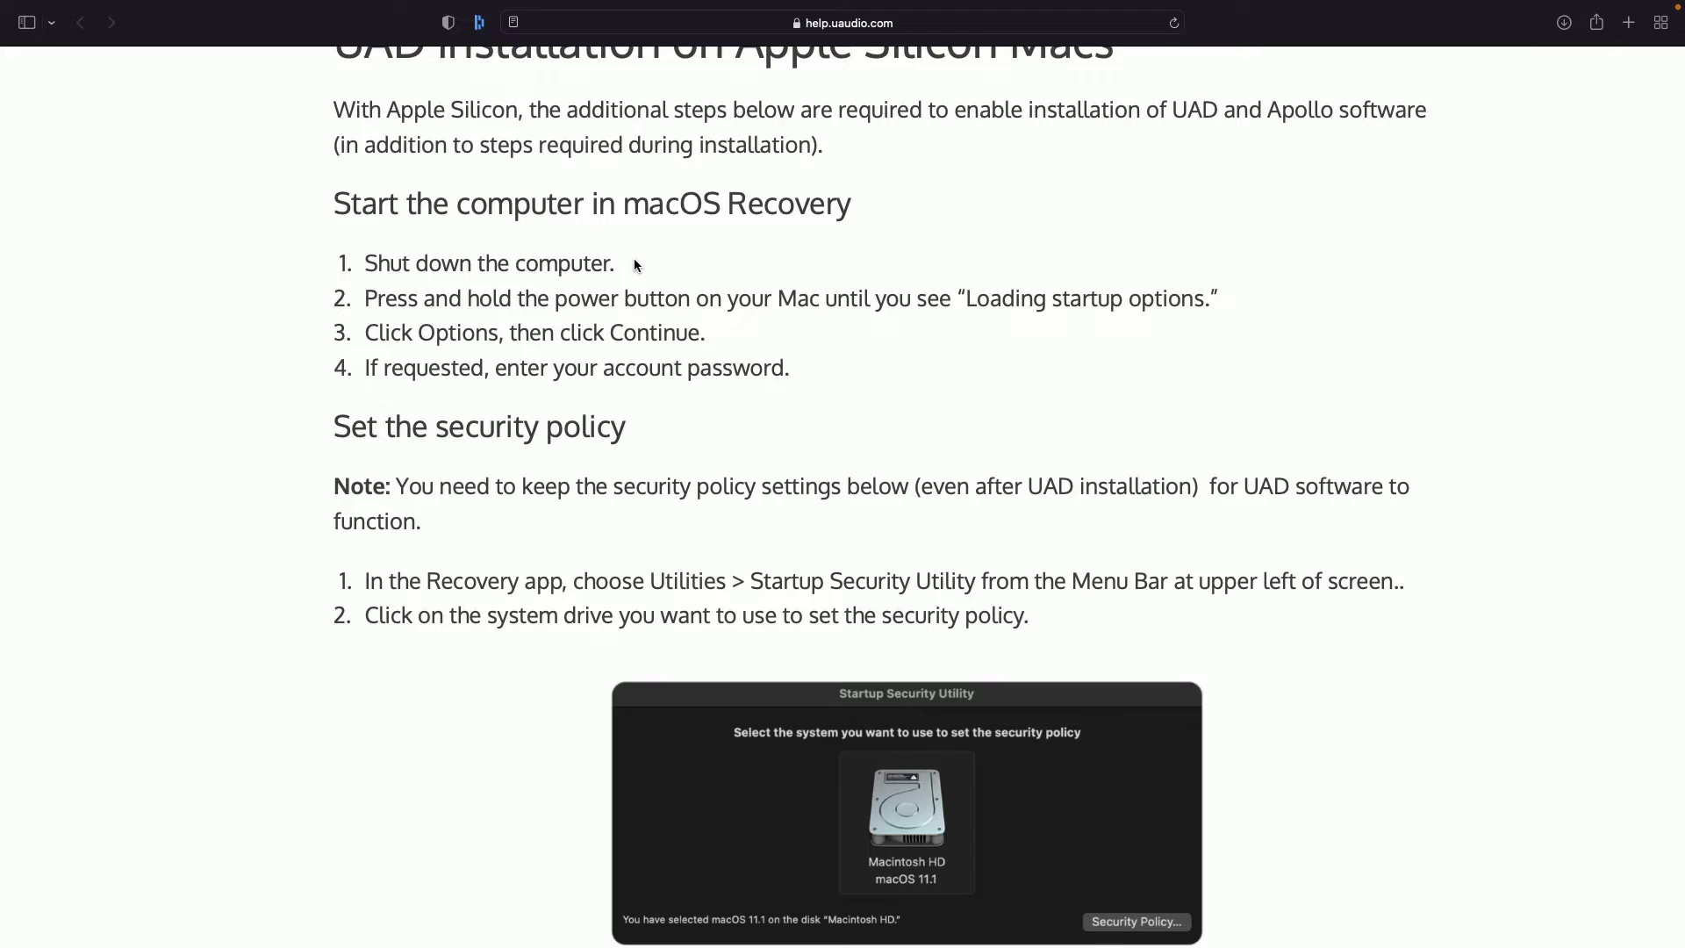
Highlight the Recovery app instructions and scroll through the Startup Security Utility steps 1–5
scroll(602, 492, down, 2)
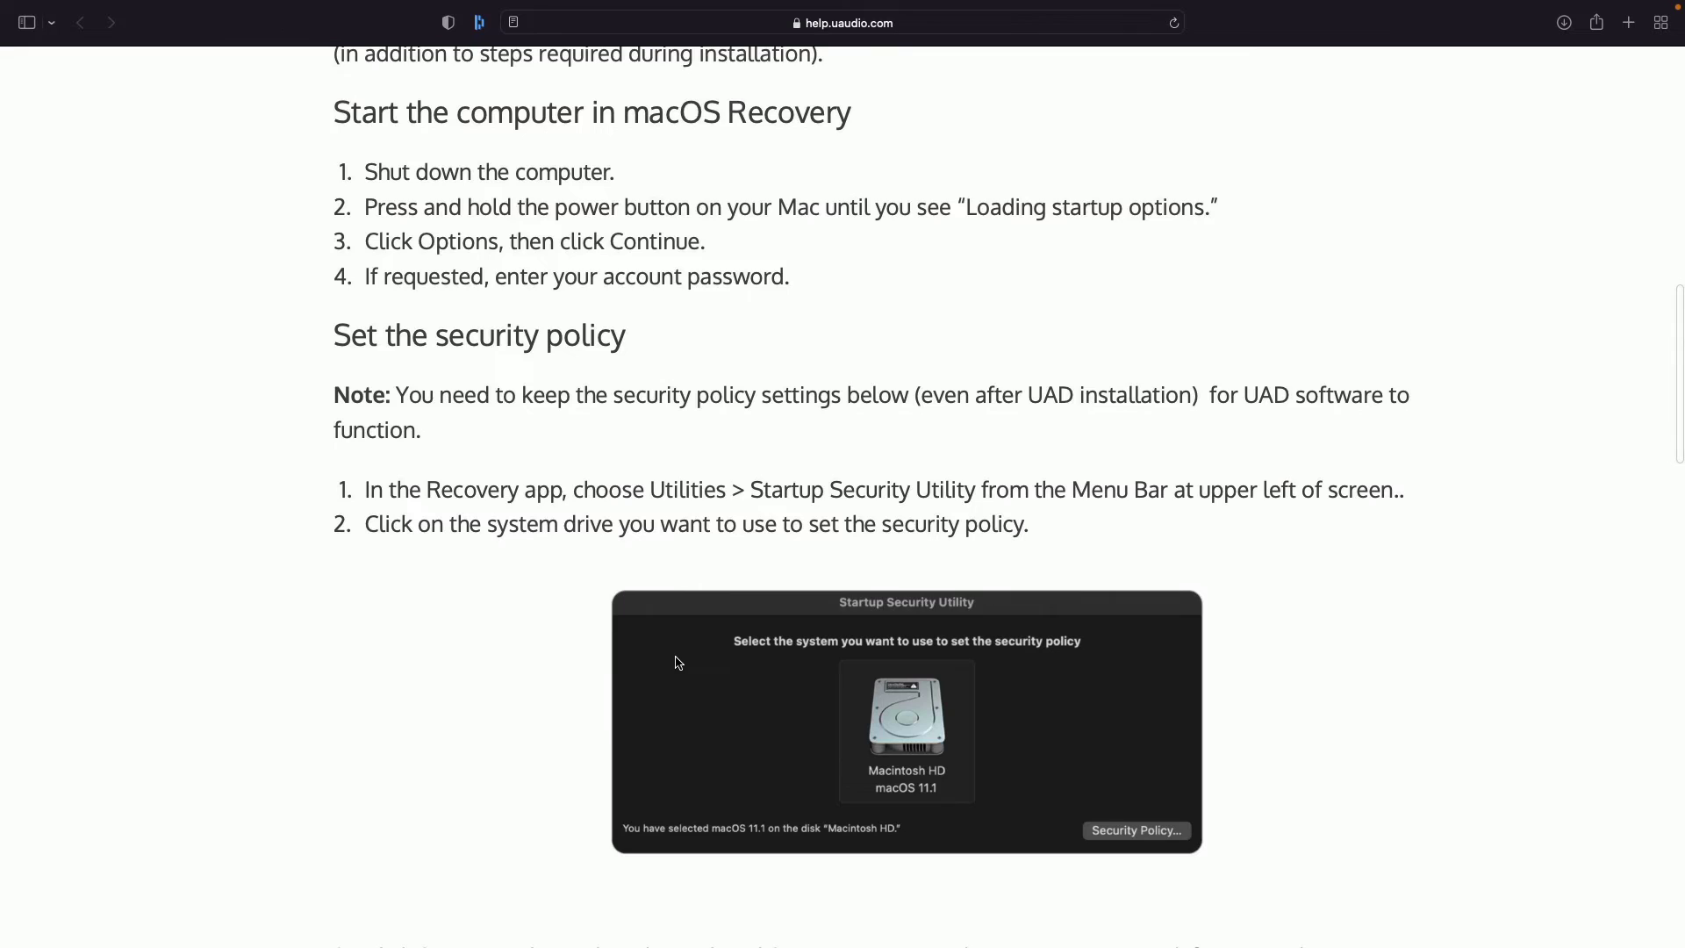
scroll(404, 785, down, 2)
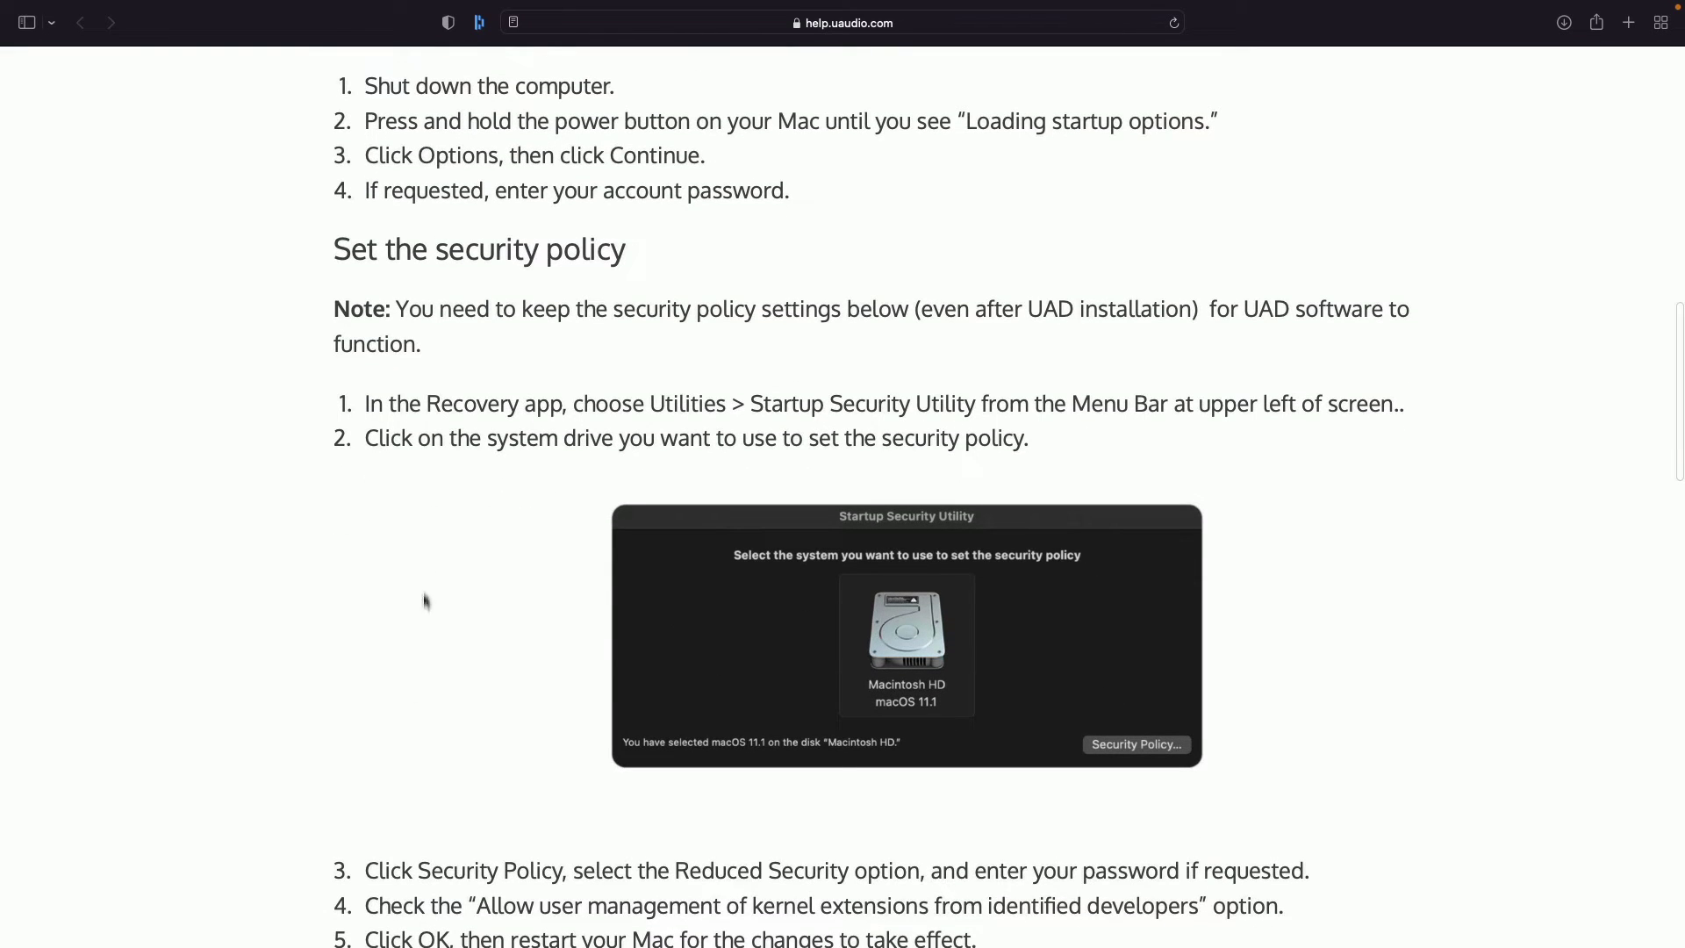
drag(427, 404, 584, 423)
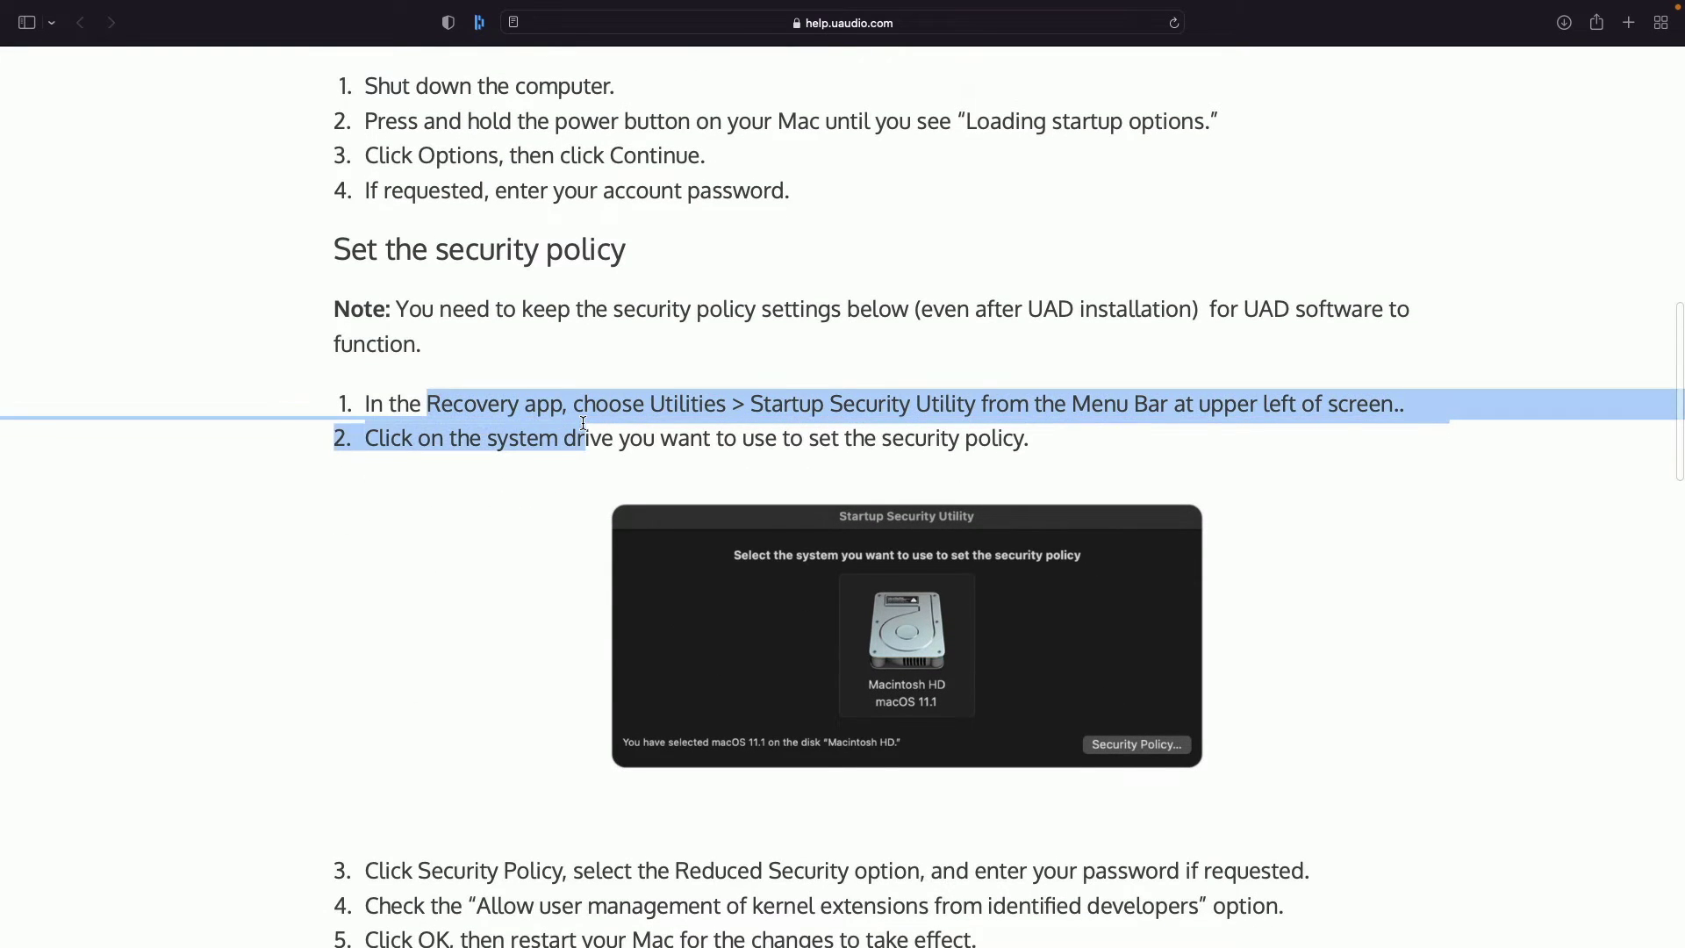
scroll(584, 421, down, 2)
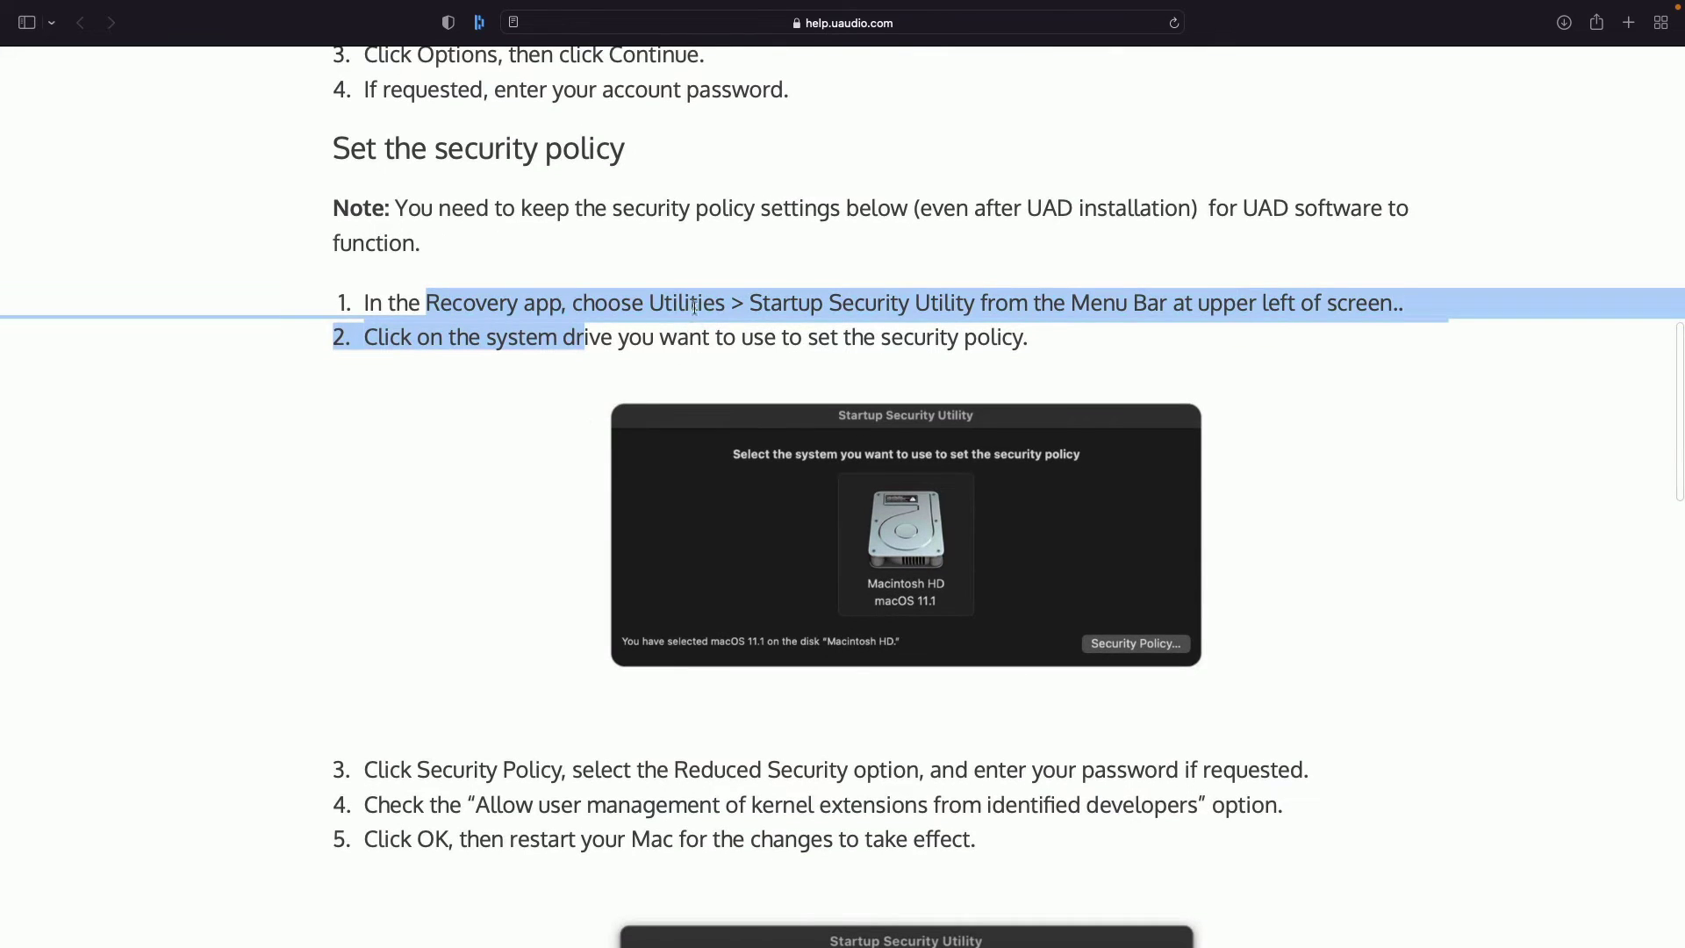
click(695, 303)
scroll(1016, 527, down, 2)
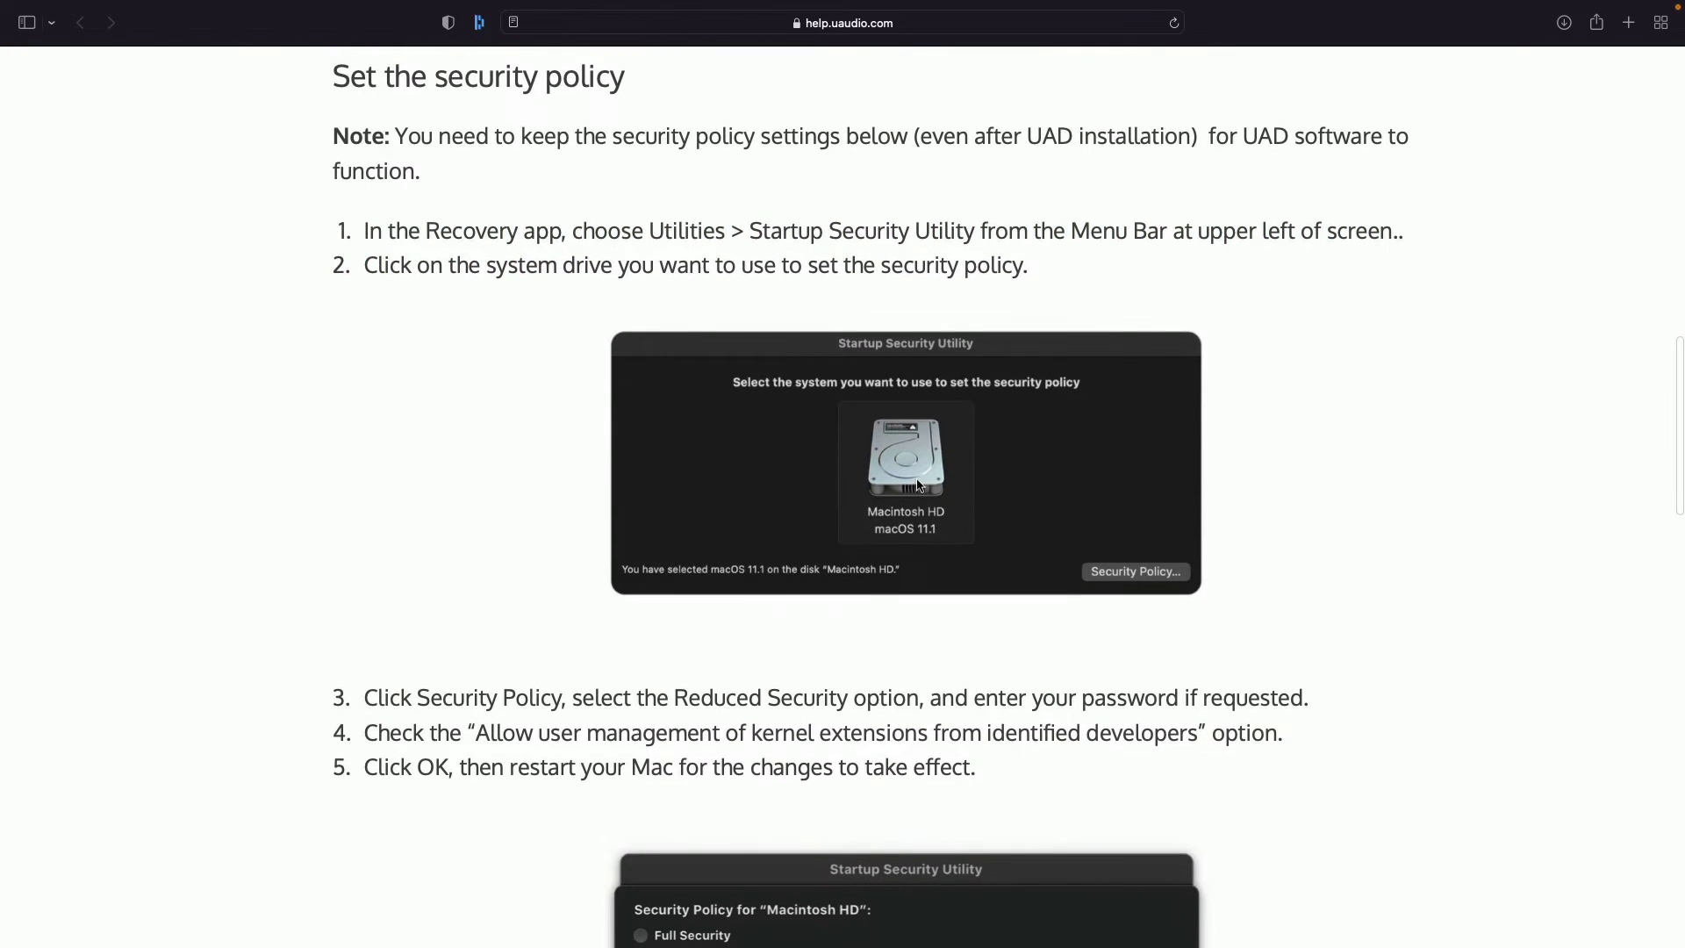
scroll(919, 485, down, 2)
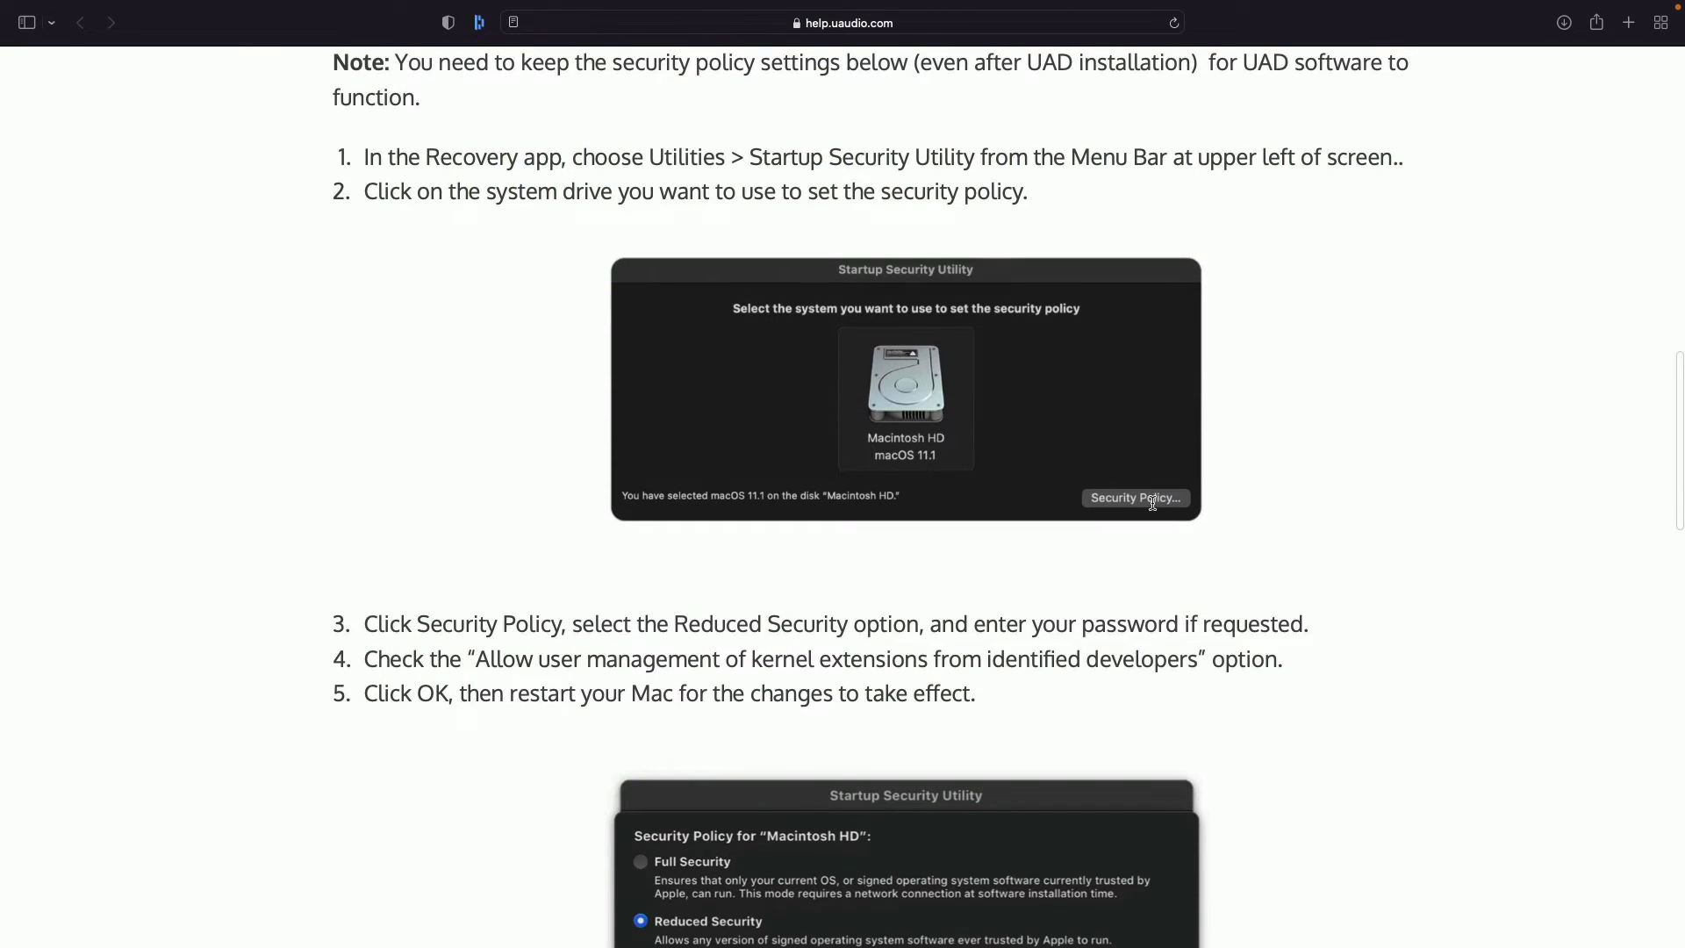
scroll(1160, 485, down, 2)
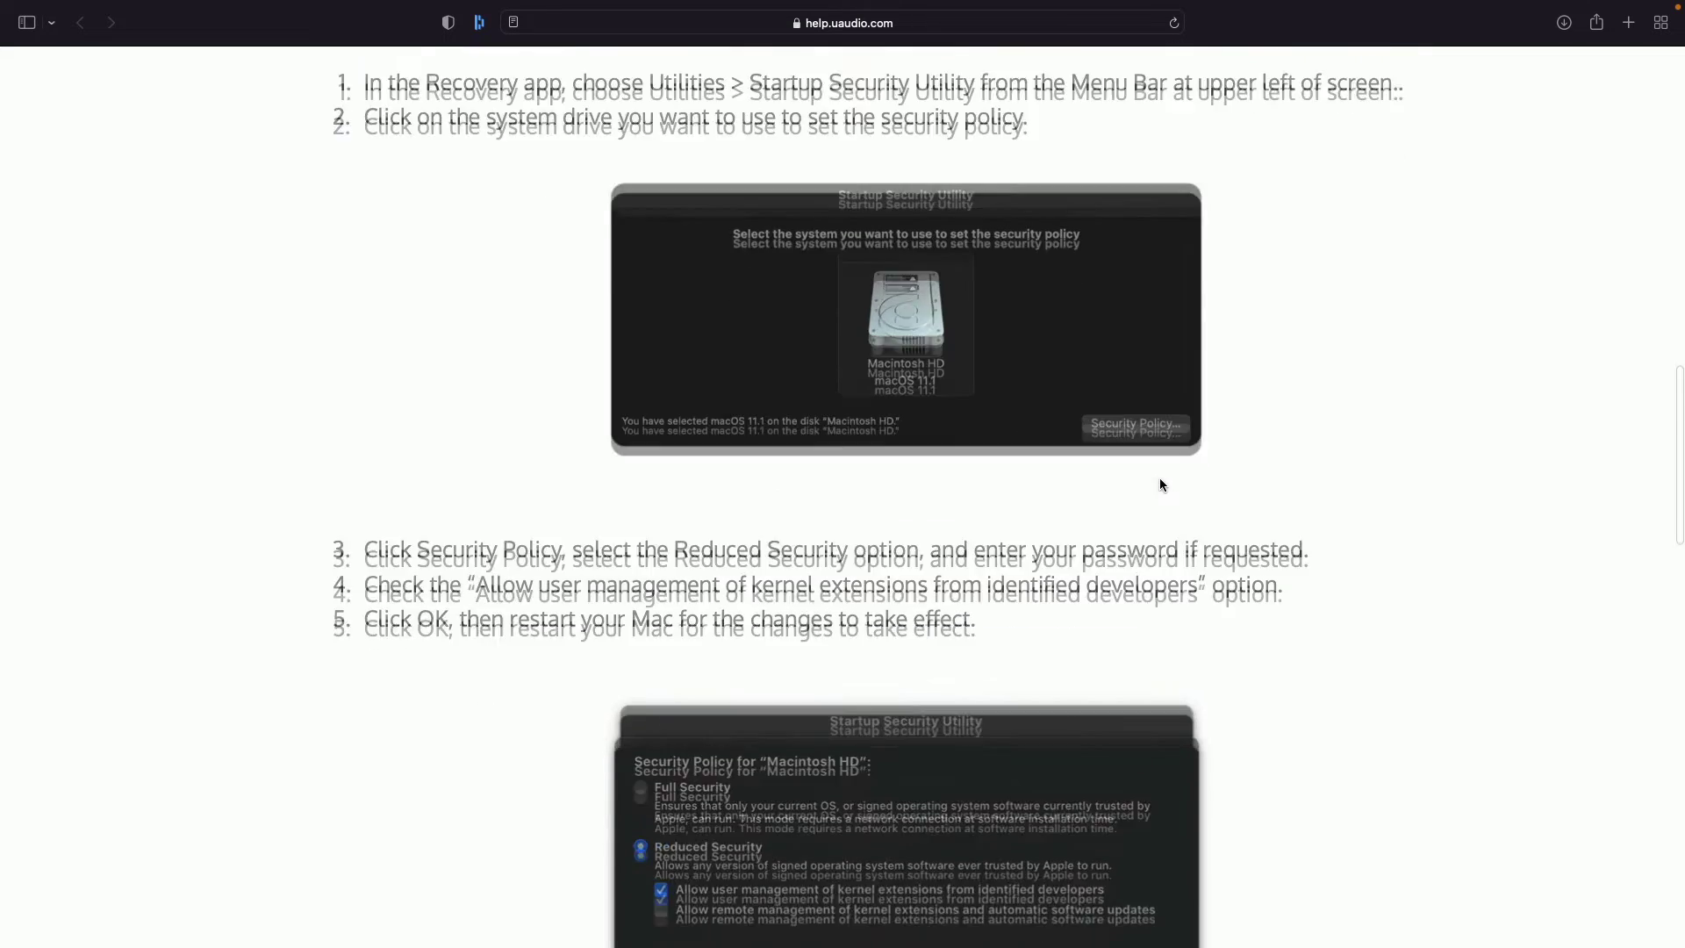
Scroll past the Intel install instructions to 'Using UA software on Apple Silicon M1 Macs'
scroll(1161, 486, down, 10)
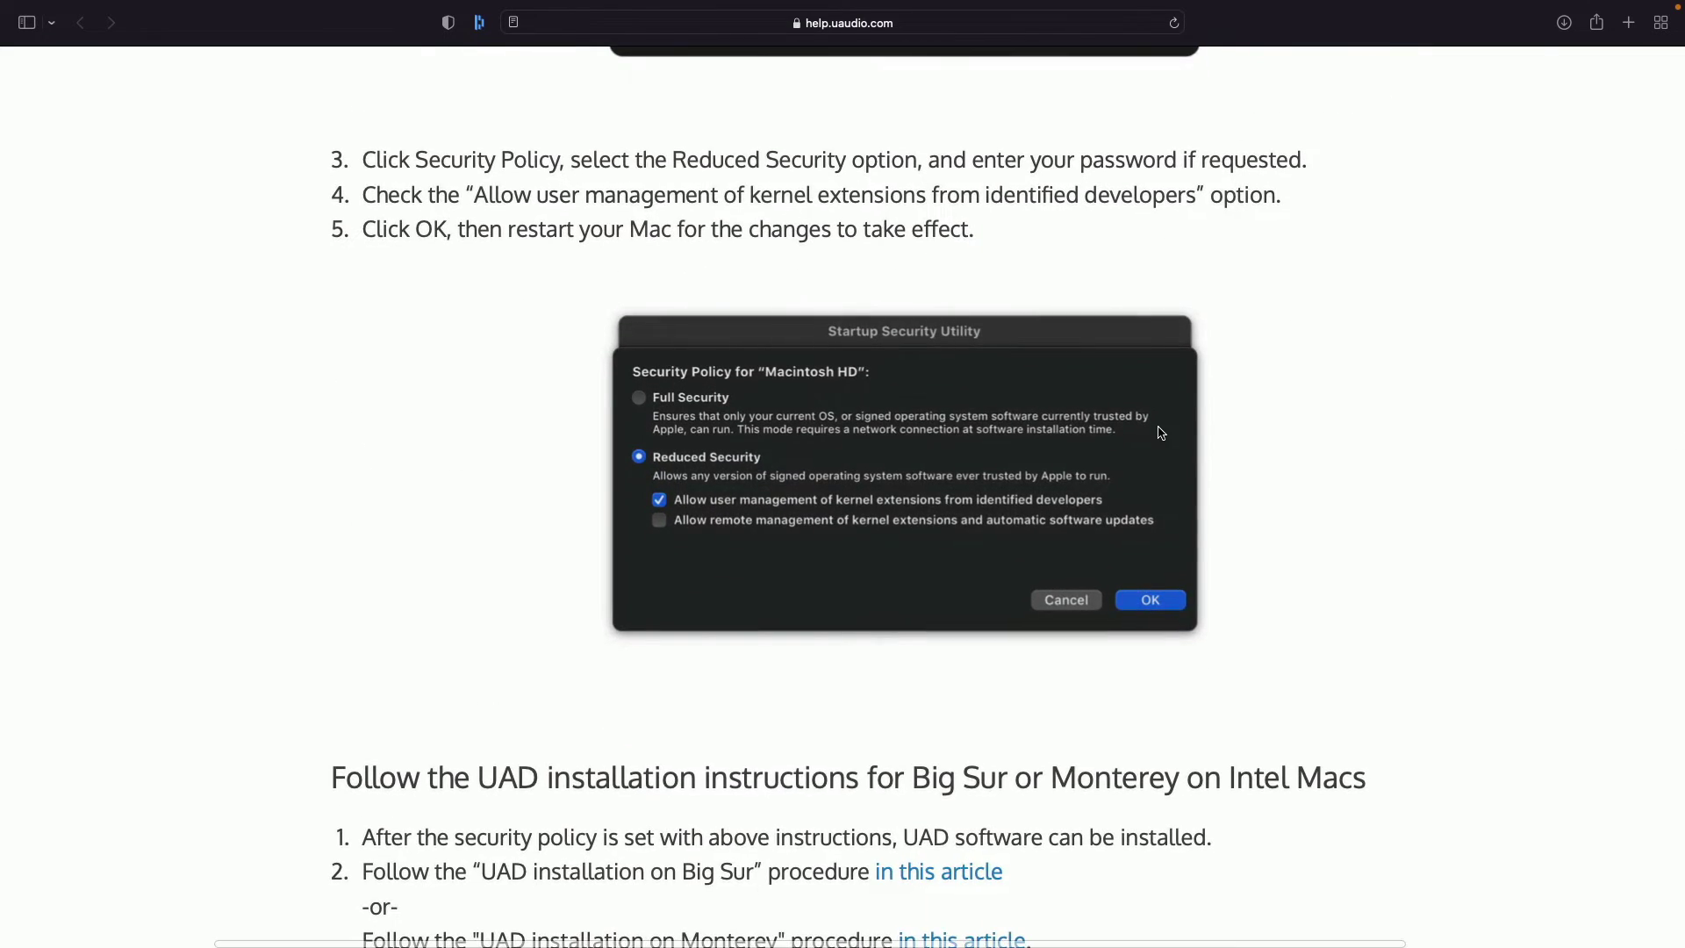
scroll(737, 534, down, 1)
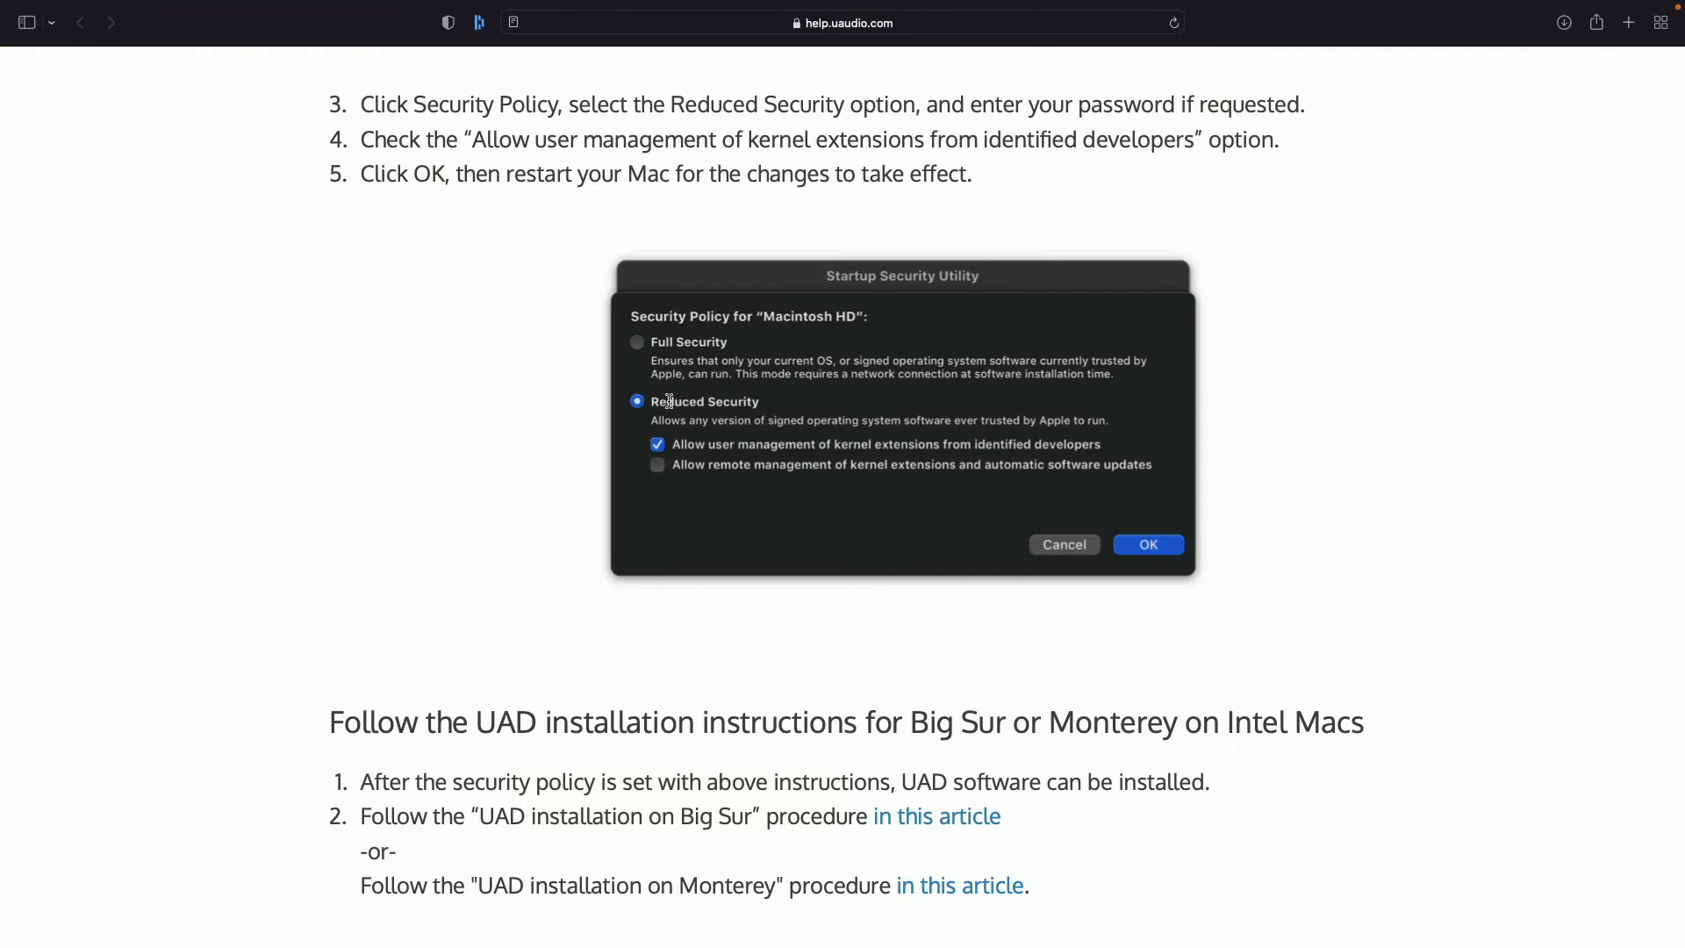
scroll(670, 401, down, 5)
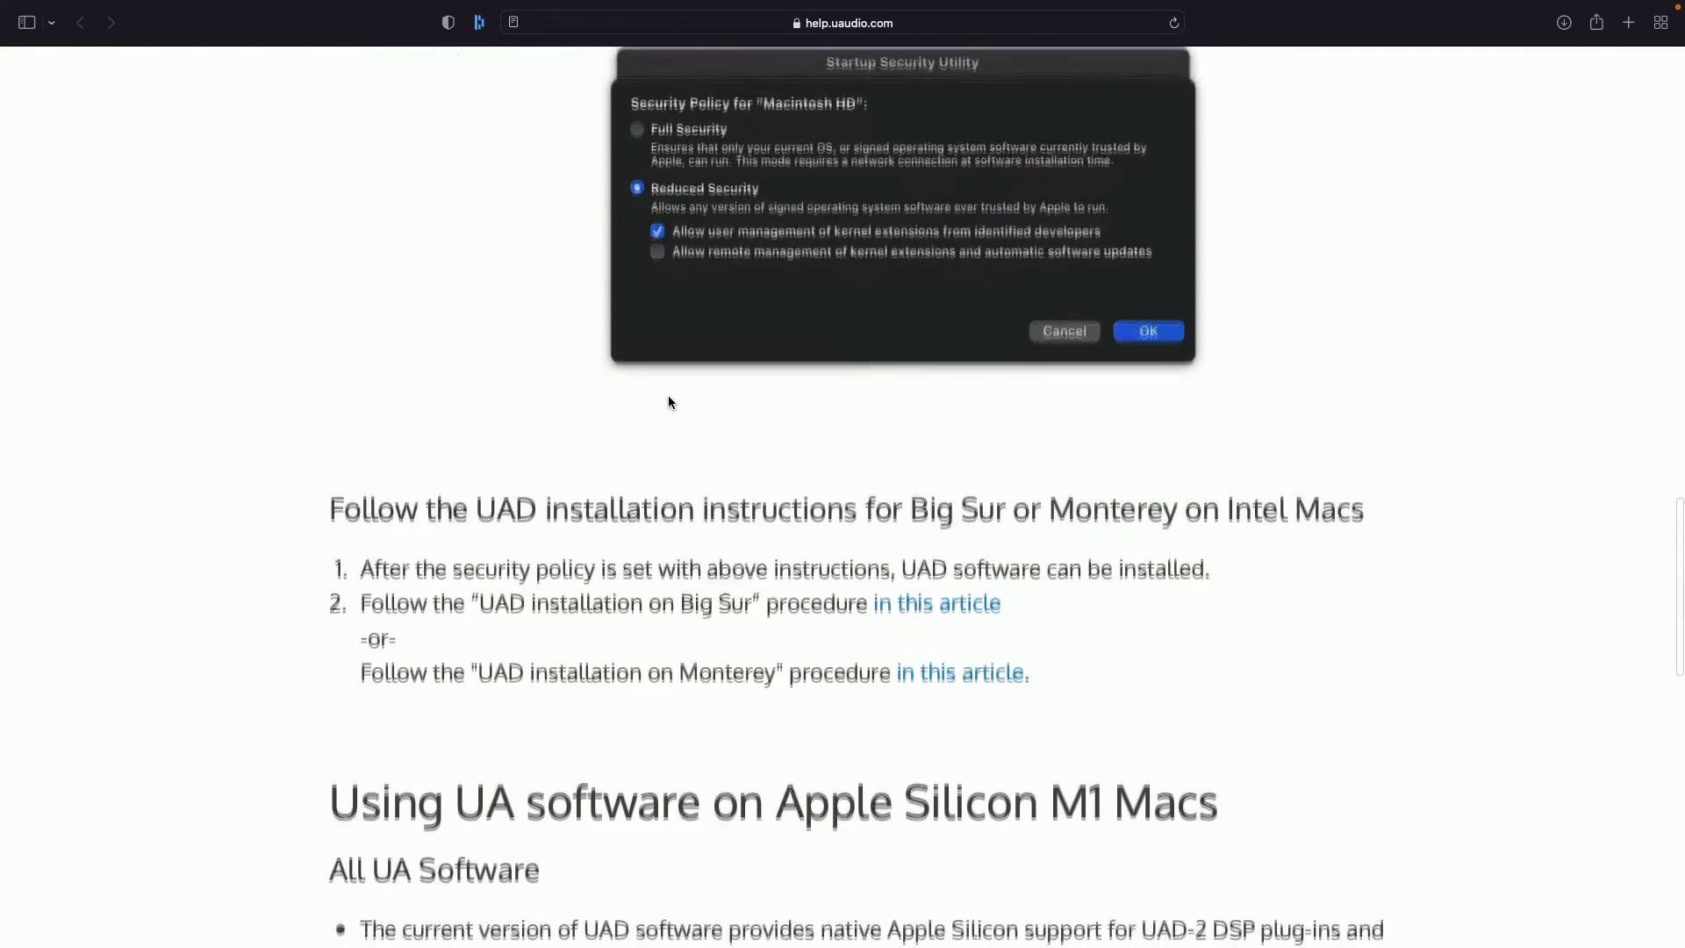
scroll(668, 396, down, 2)
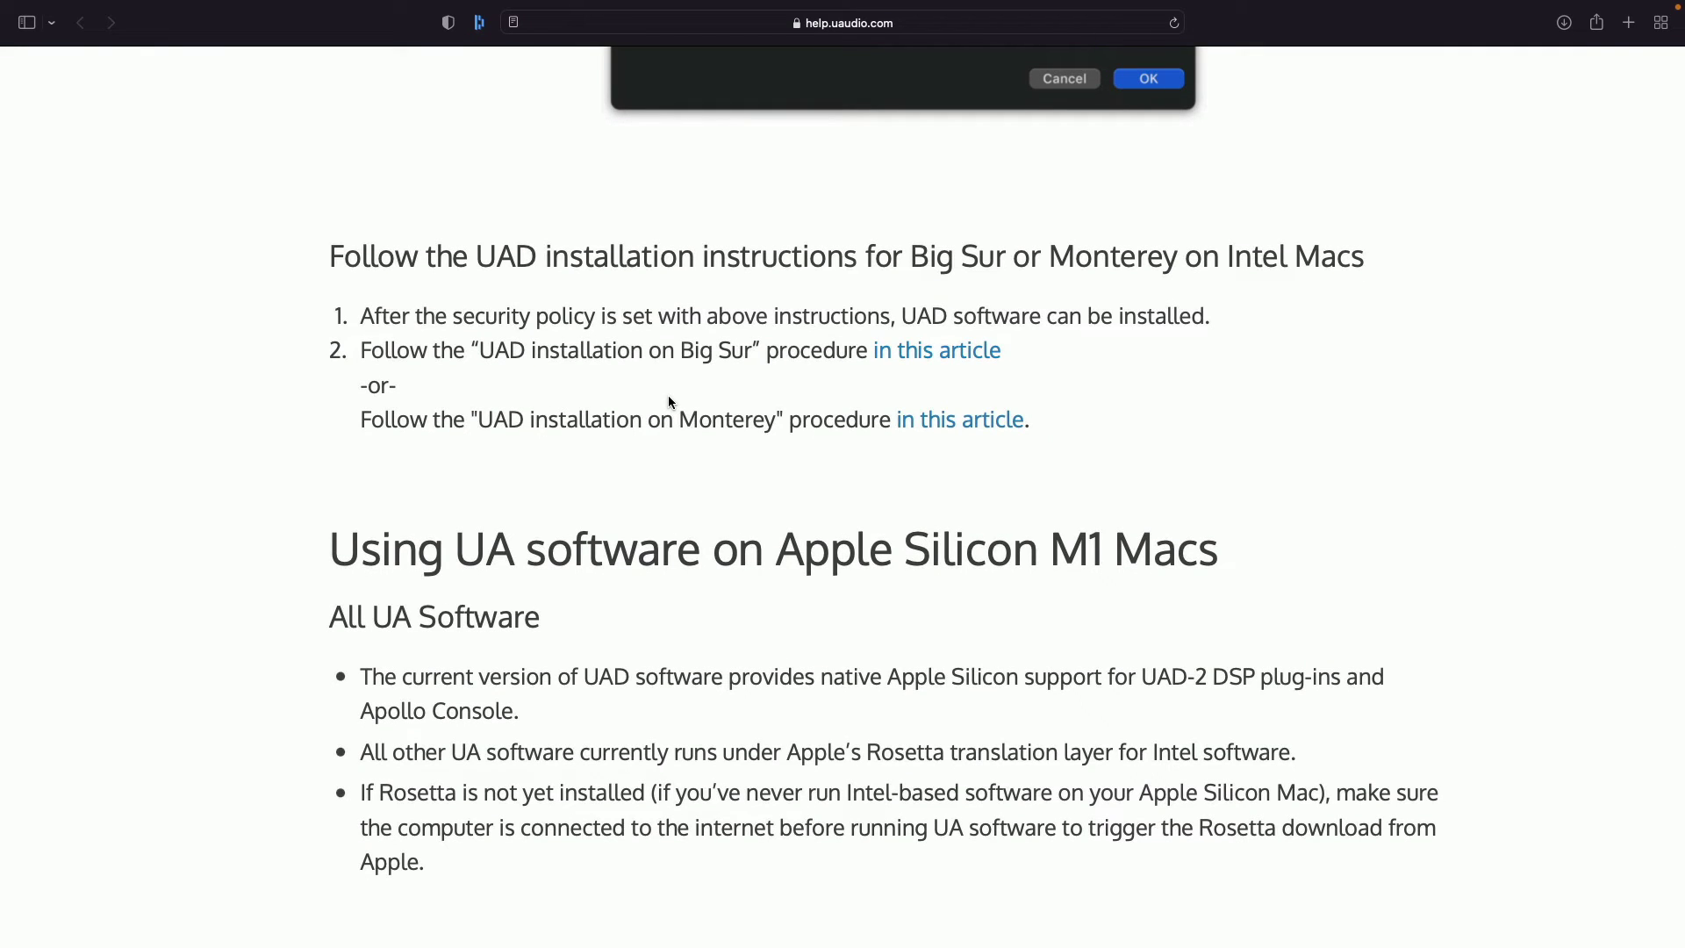
scroll(669, 402, down, 3)
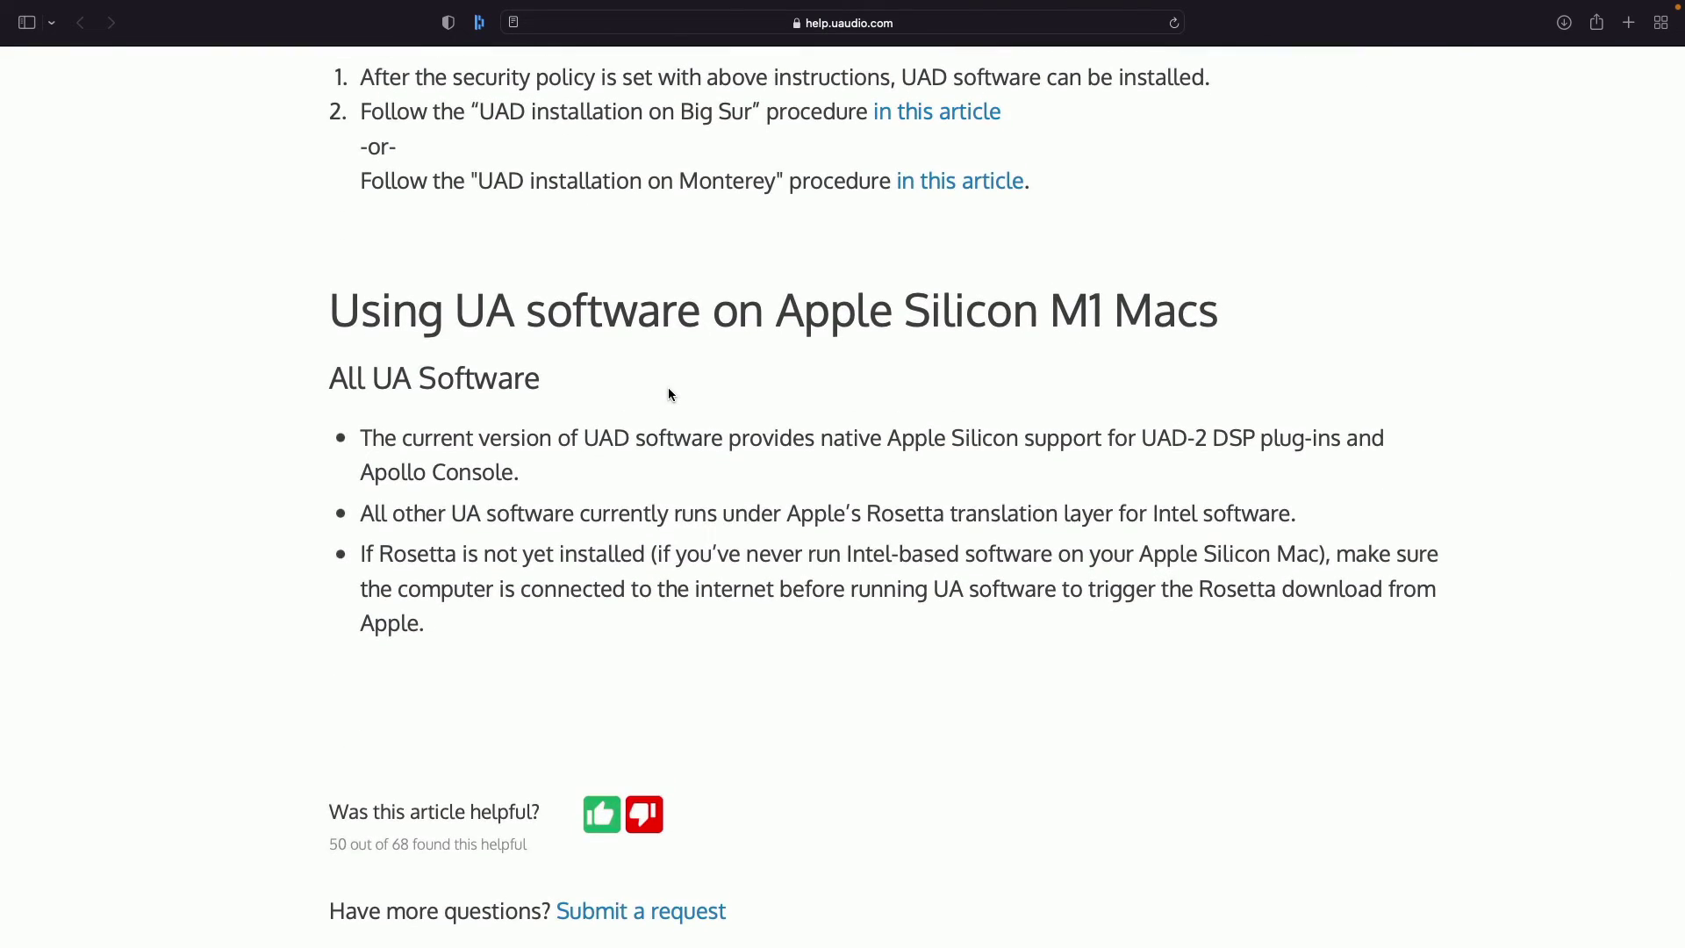
Highlight 'Rosetta' in the third bullet, then scroll back up the article
scroll(668, 394, down, 3)
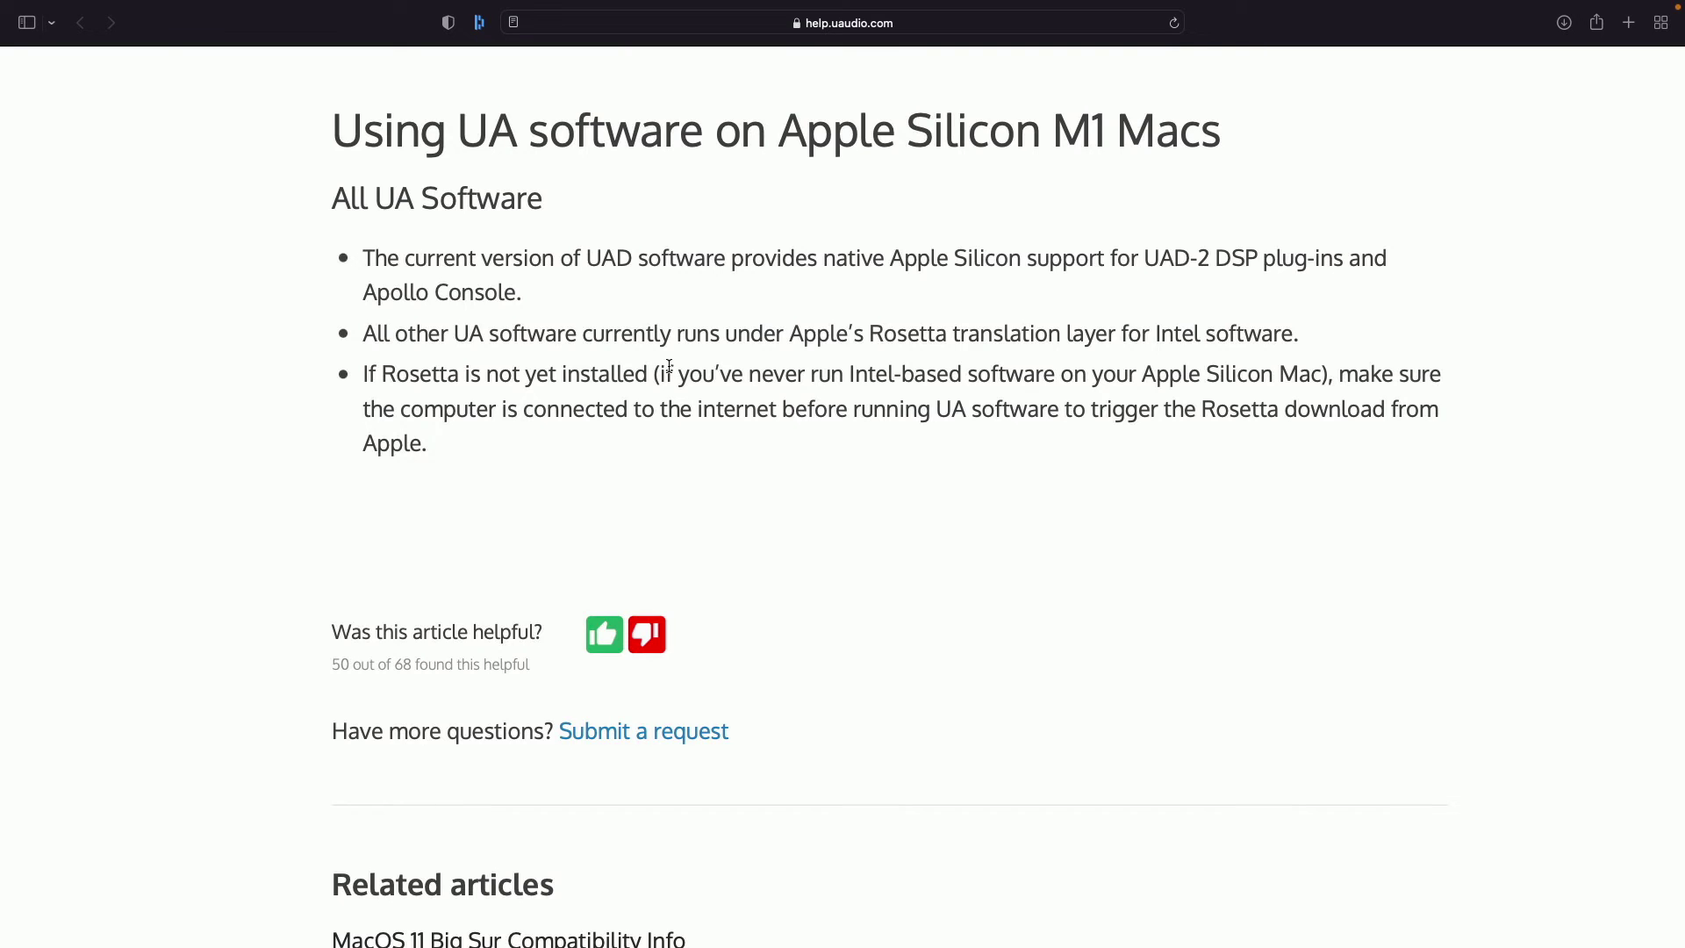
drag(383, 379, 455, 381)
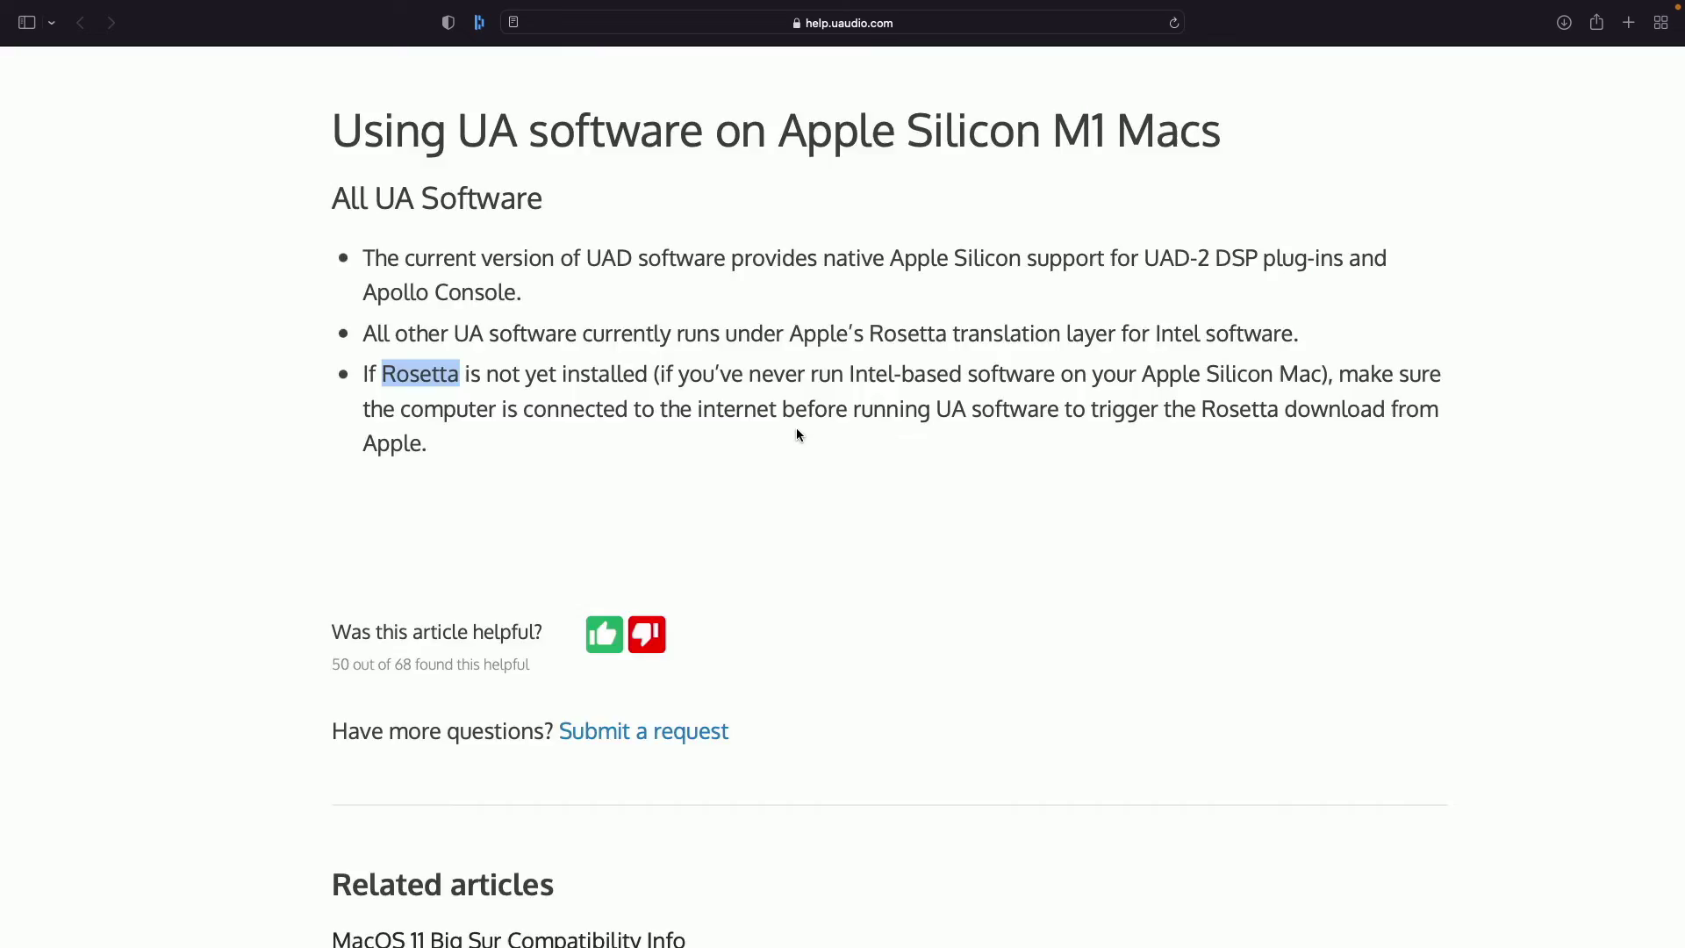
scroll(799, 434, up, 10)
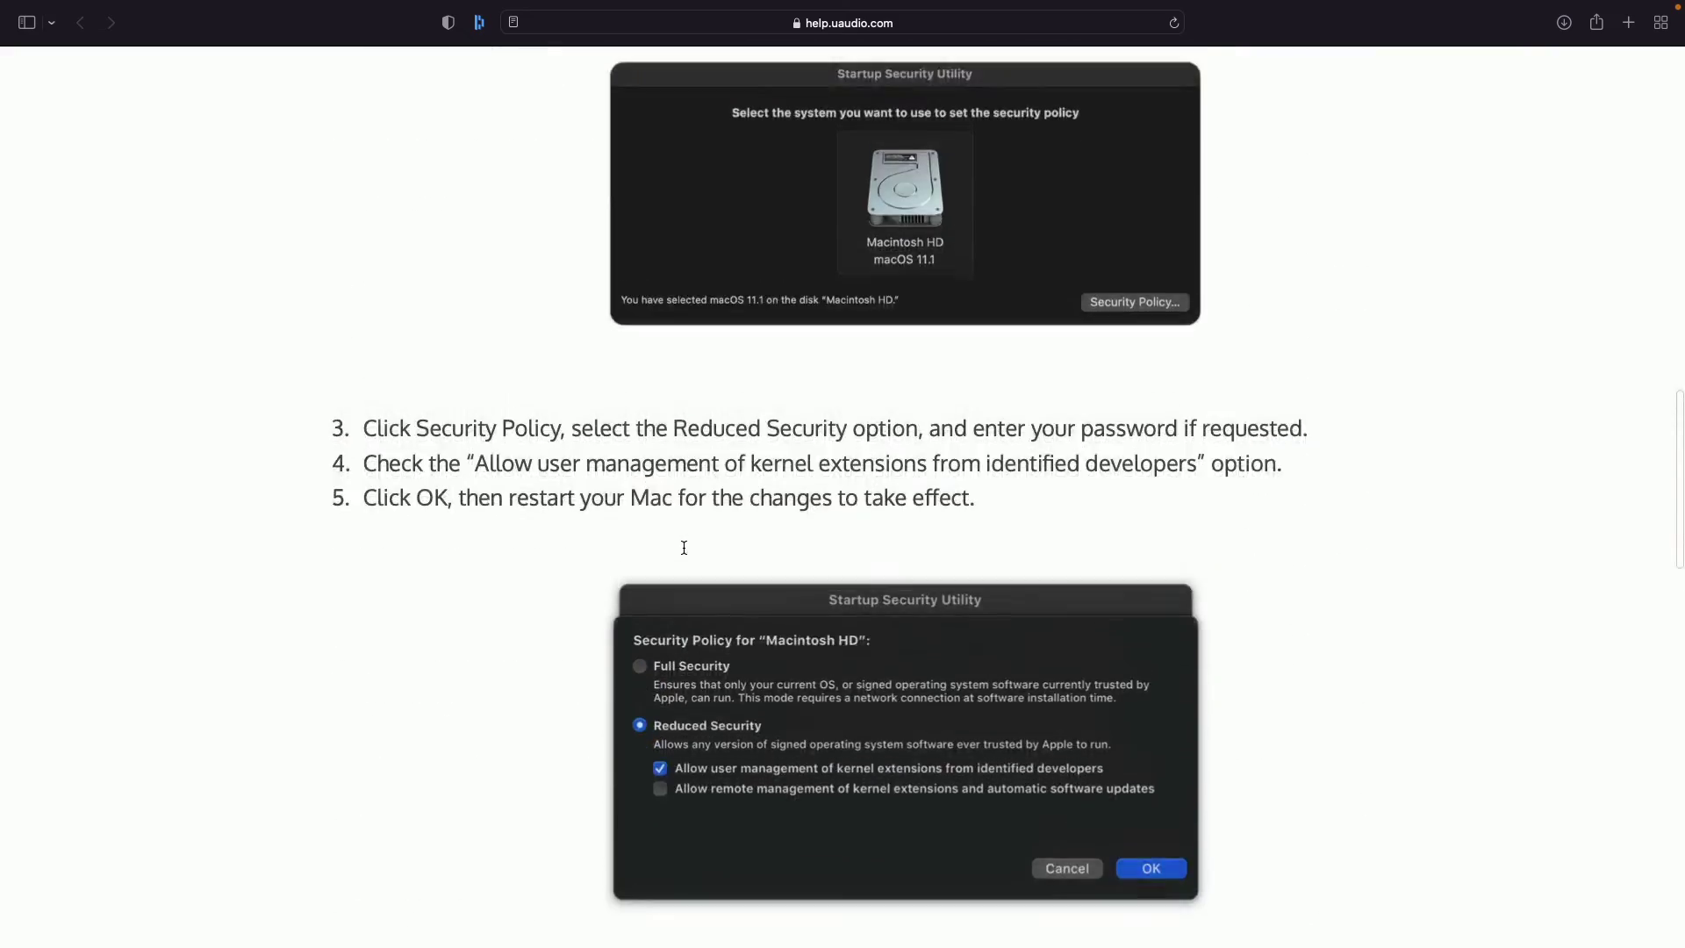
scroll(684, 547, up, 10)
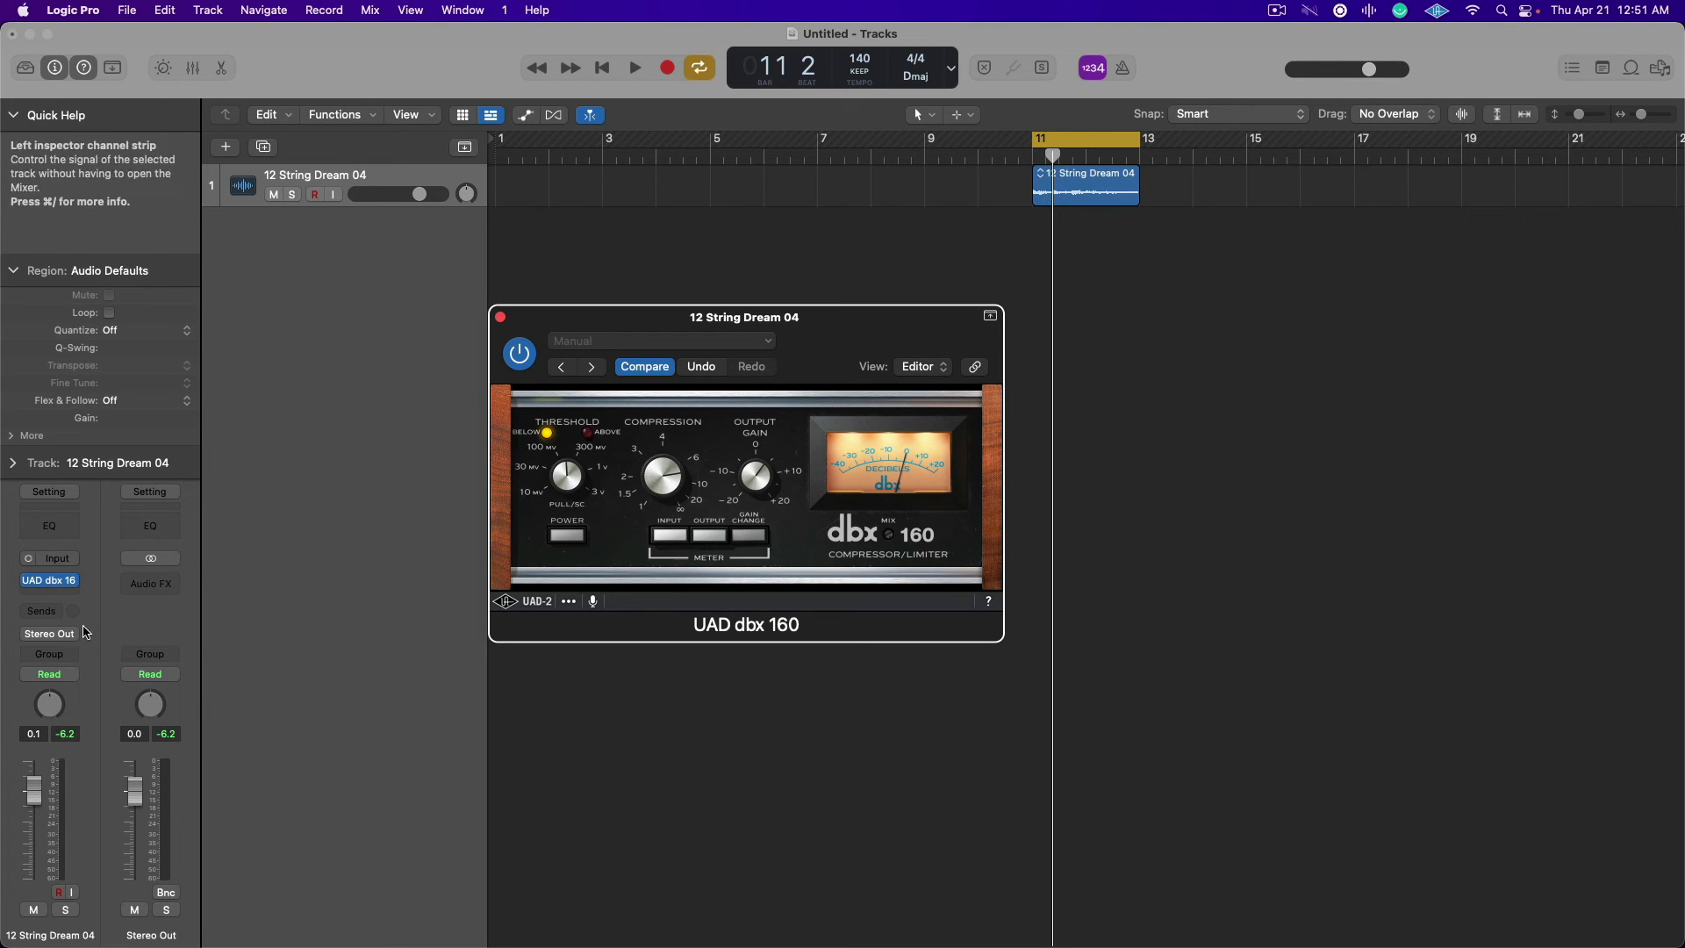
Replace the dbx 160 with UAD Thermionic Culture Vulture from Audio Units > Universal Audio
click(75, 582)
mouse_move(176, 929)
mouse_move(338, 931)
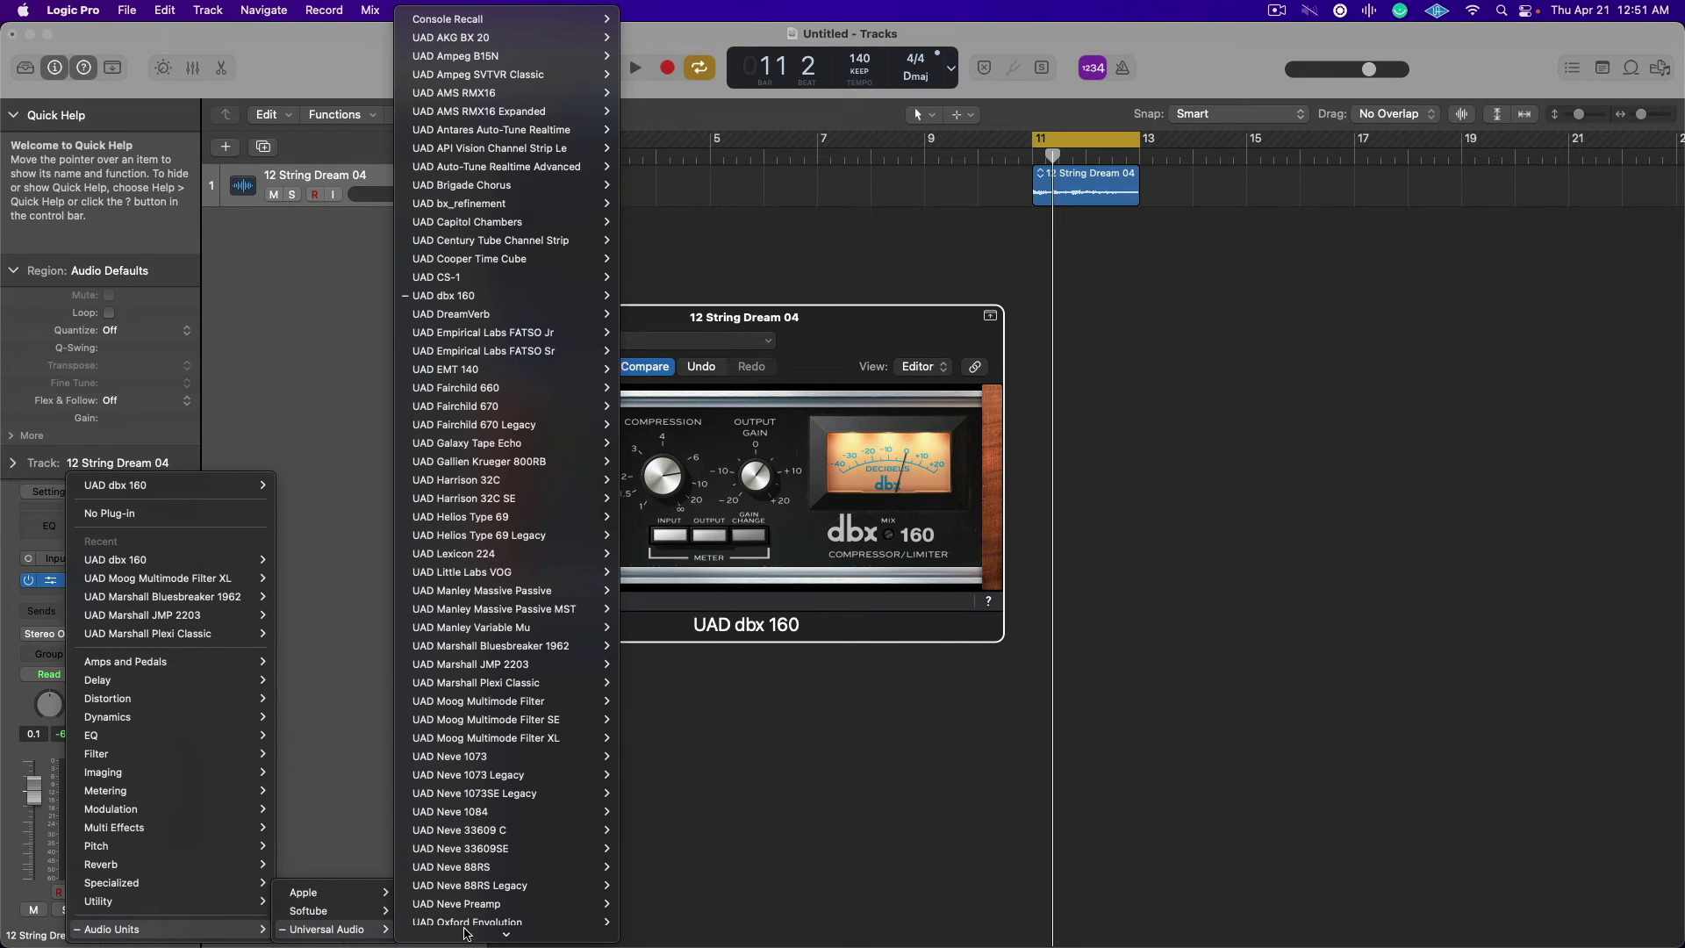
scroll(487, 904, down, 20)
mouse_move(507, 690)
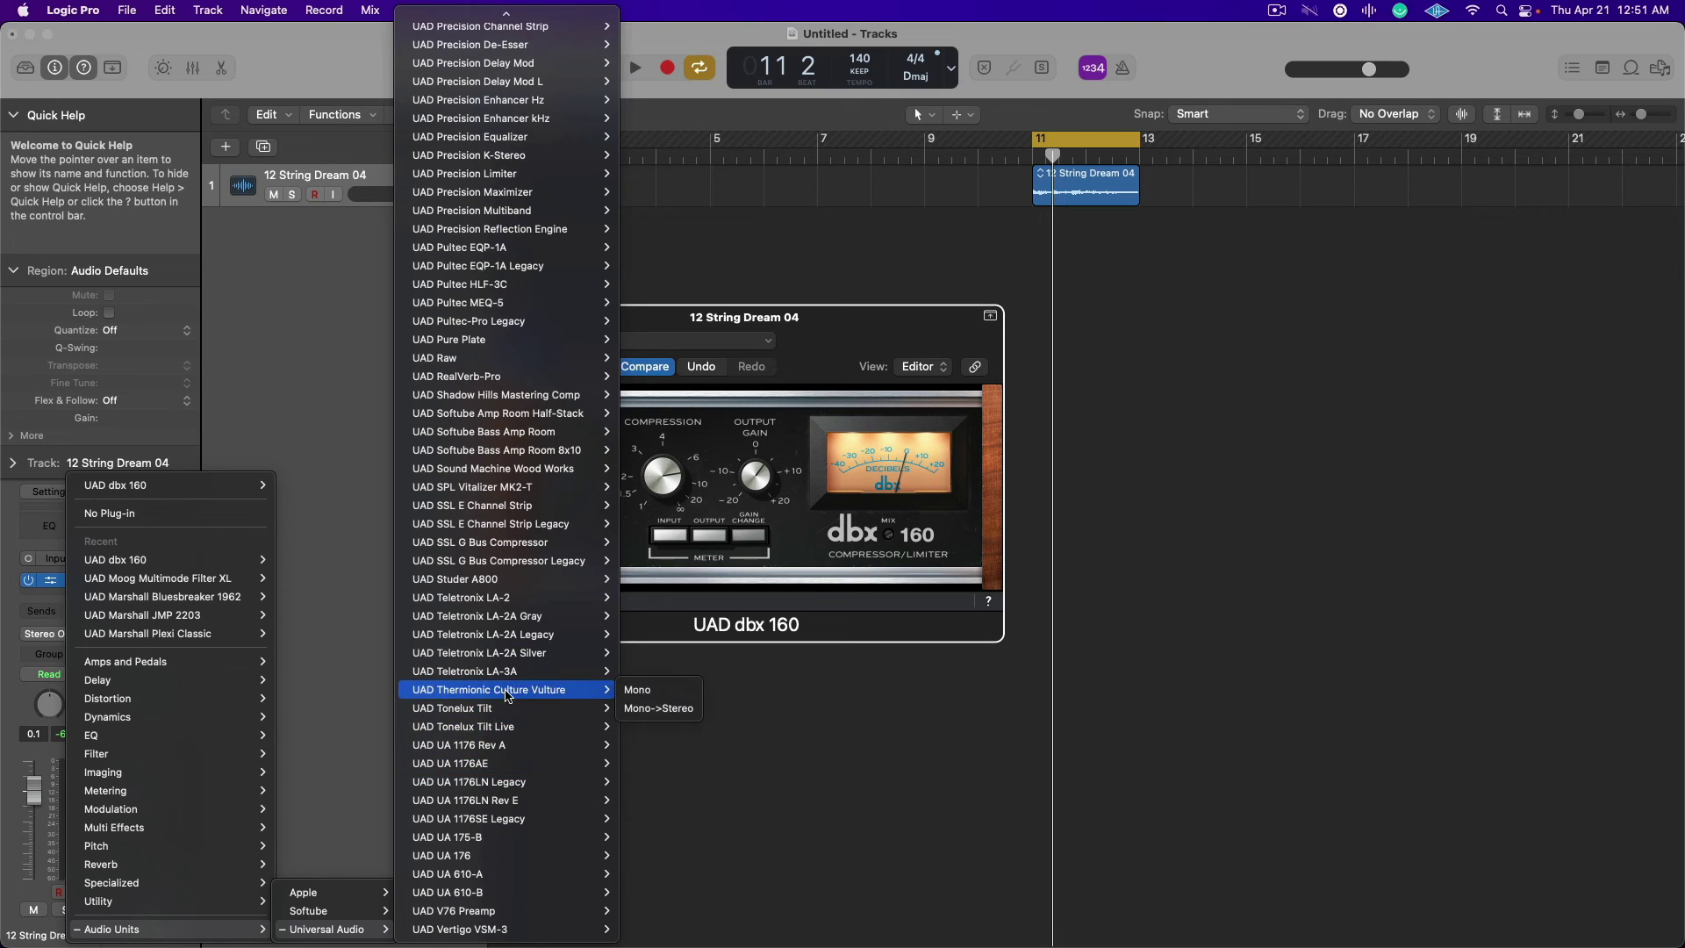
click(658, 708)
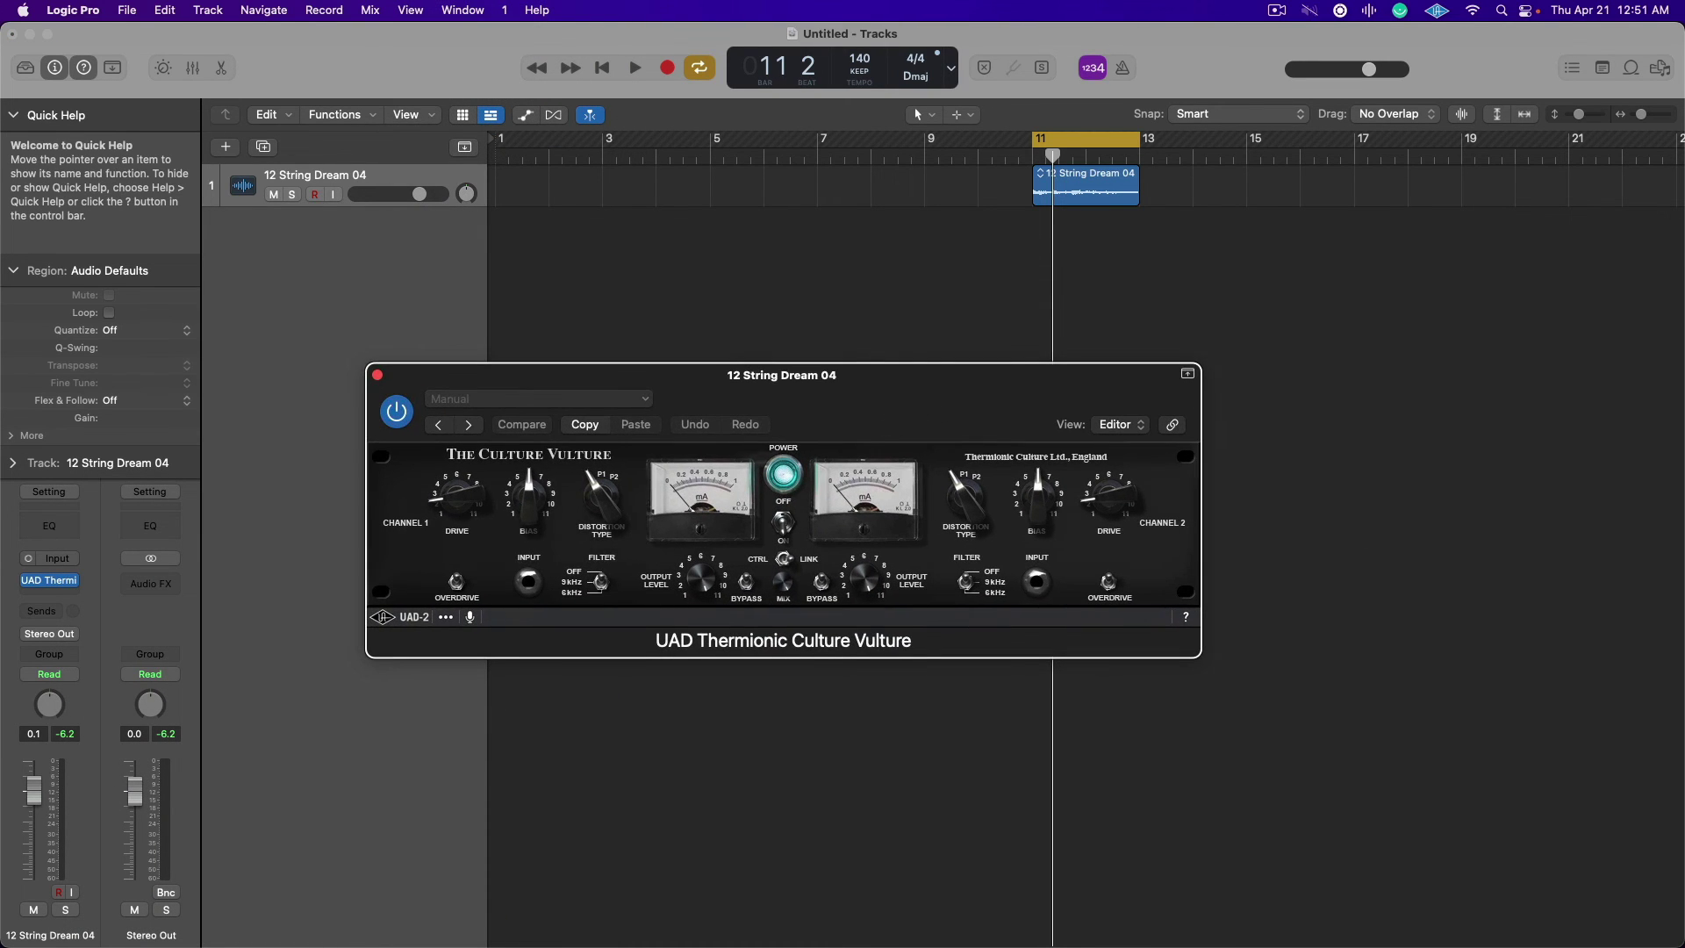
Play the track and step the Culture Vulture to the NT-Triode Harmonics preset
key(space)
click(470, 426)
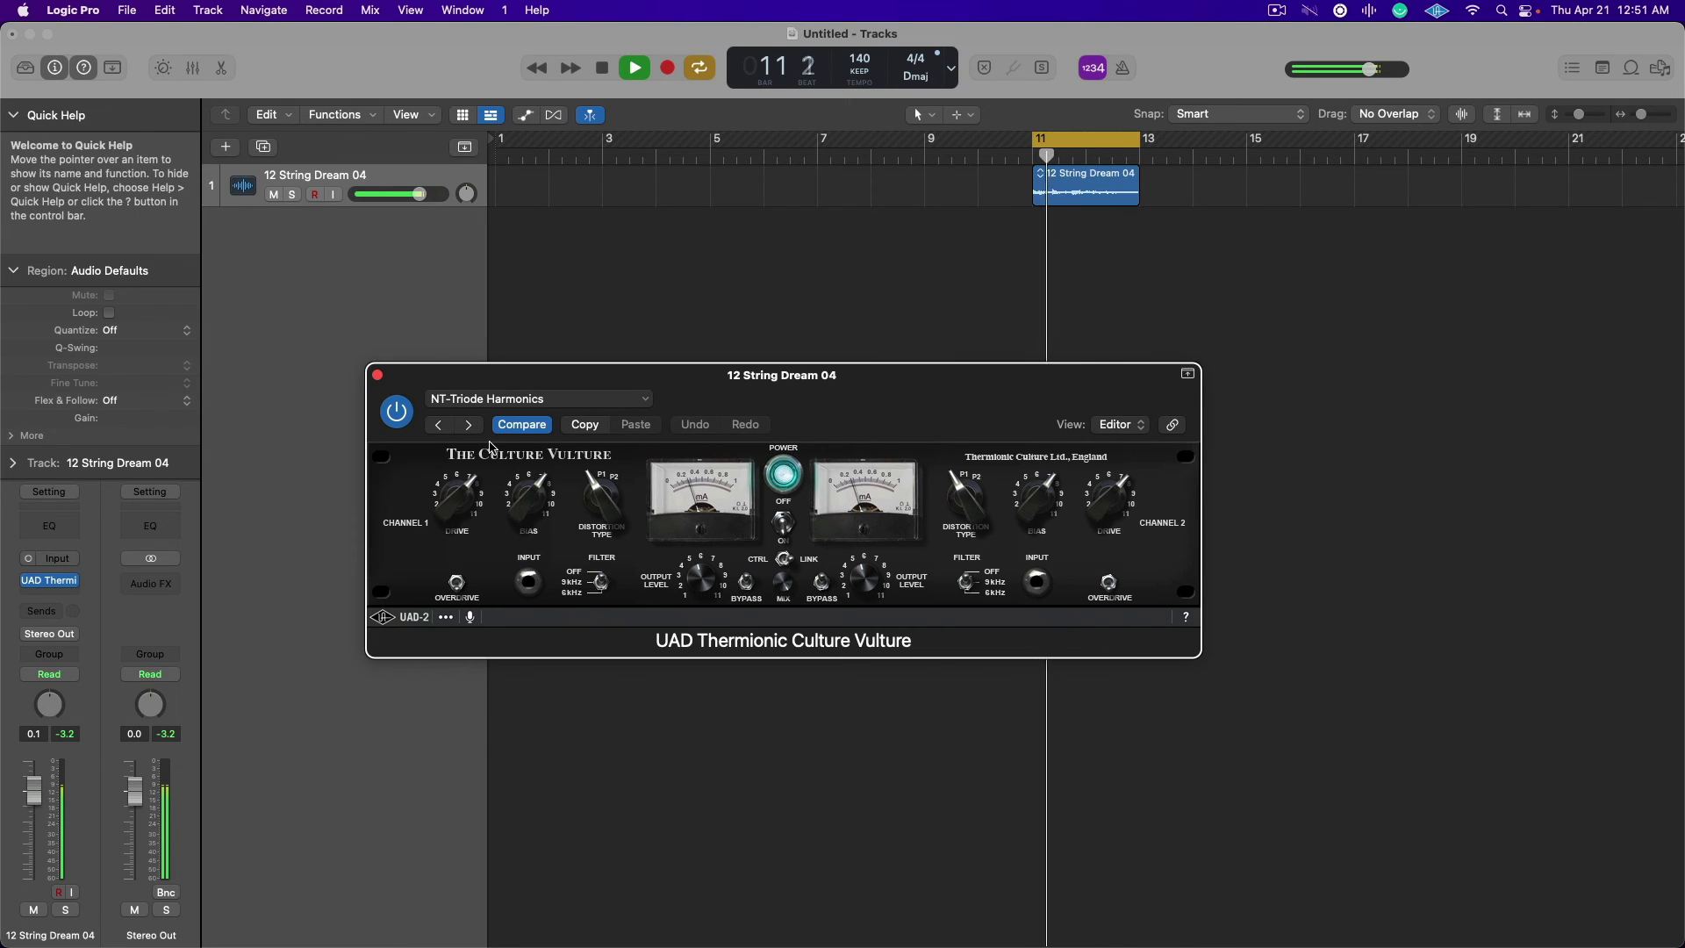
key(space)
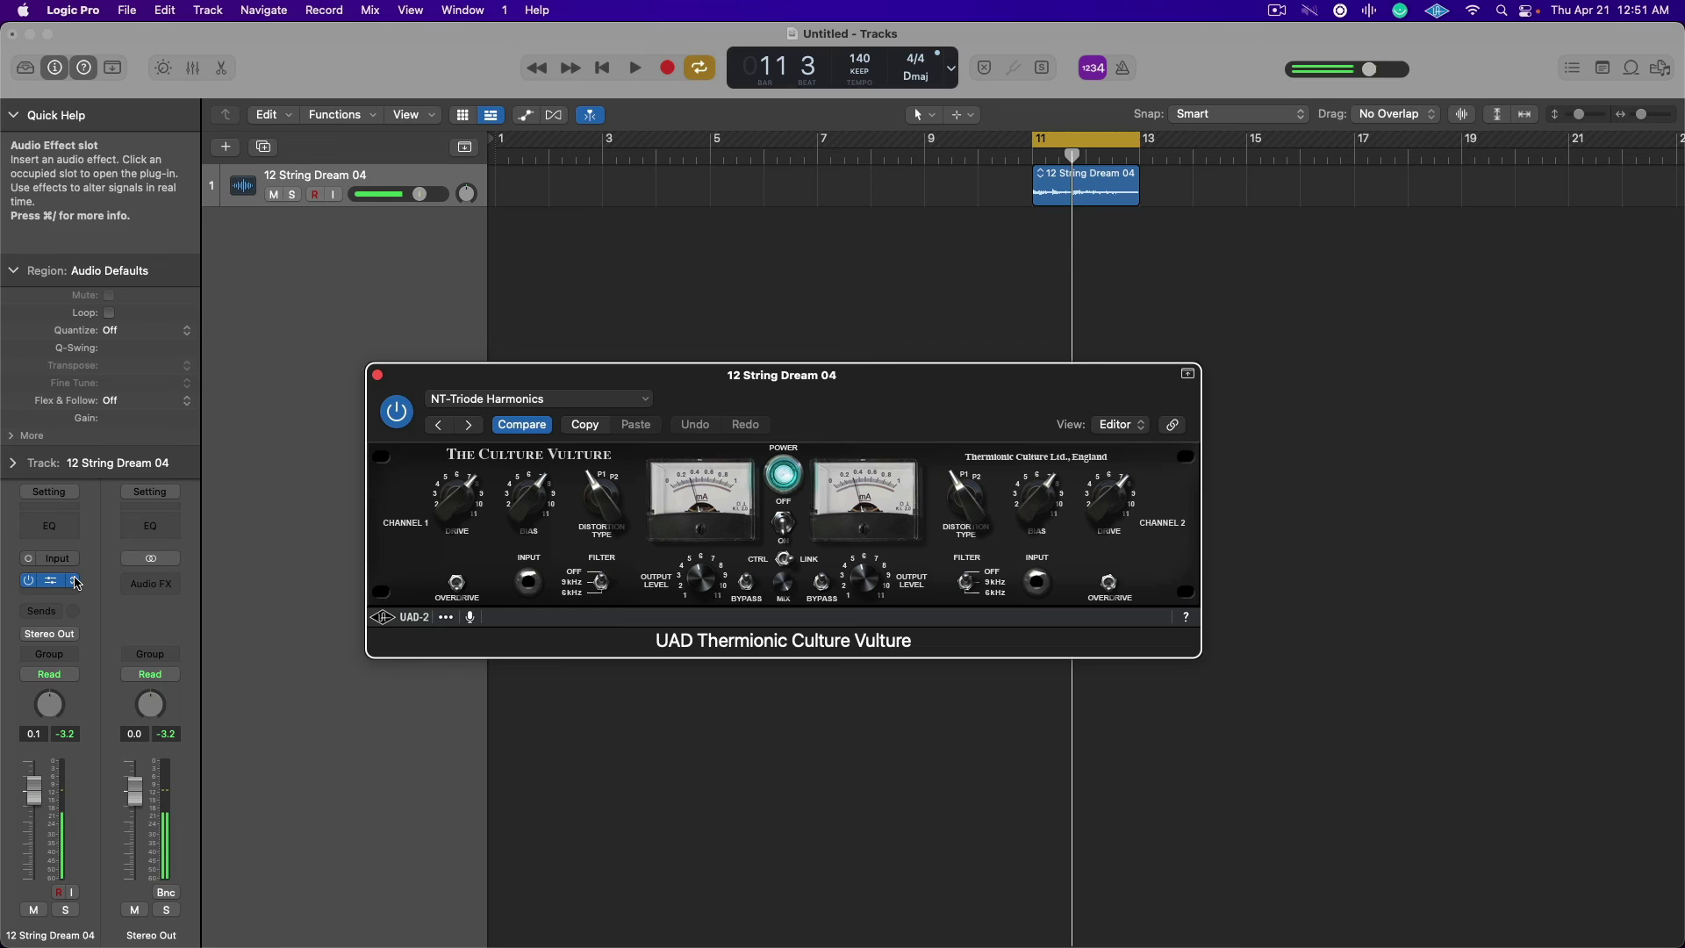
Replace the Culture Vulture with UAD Raw from Audio Units > Universal Audio
click(77, 581)
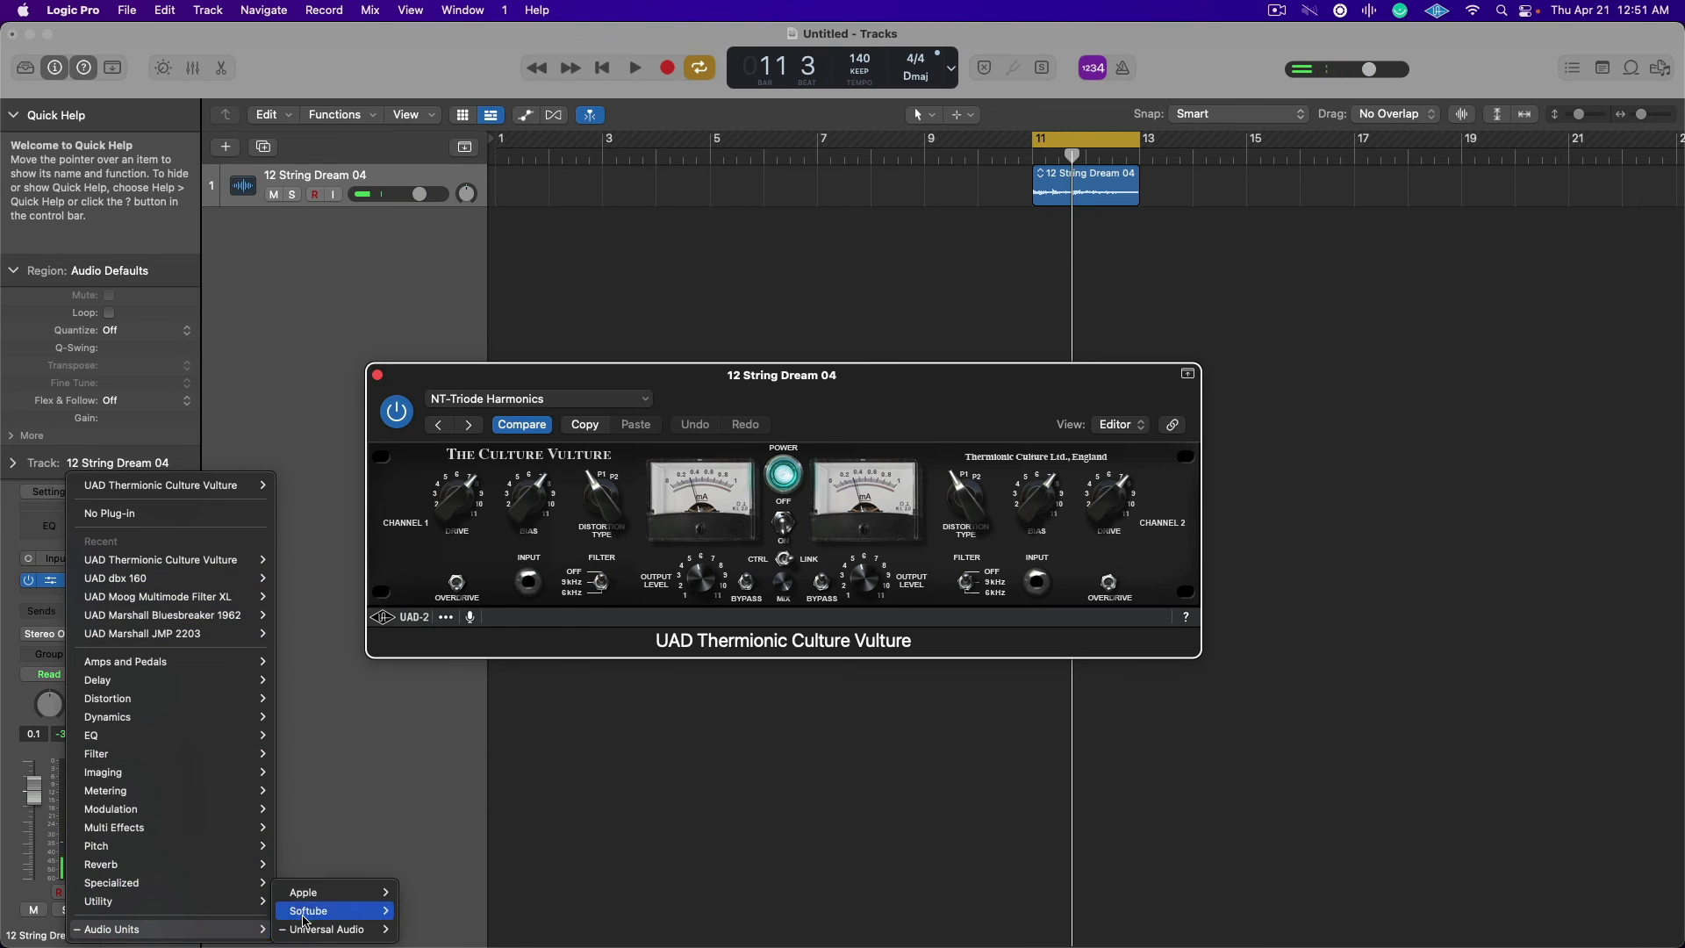
mouse_move(314, 937)
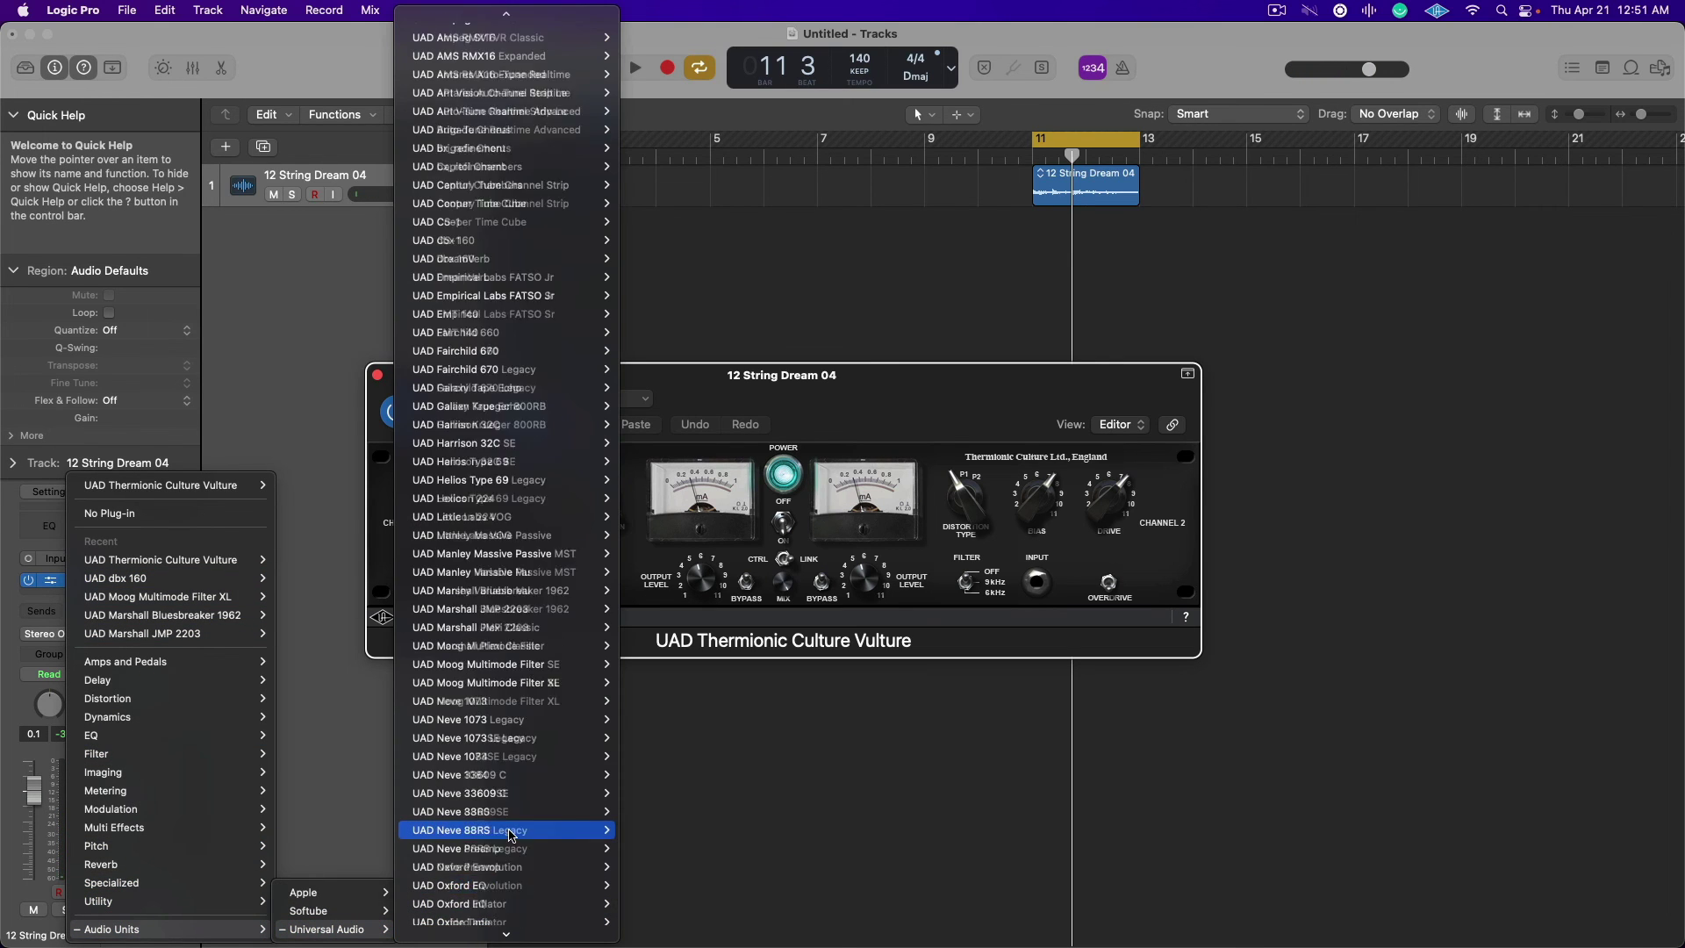
scroll(512, 878, down, 10)
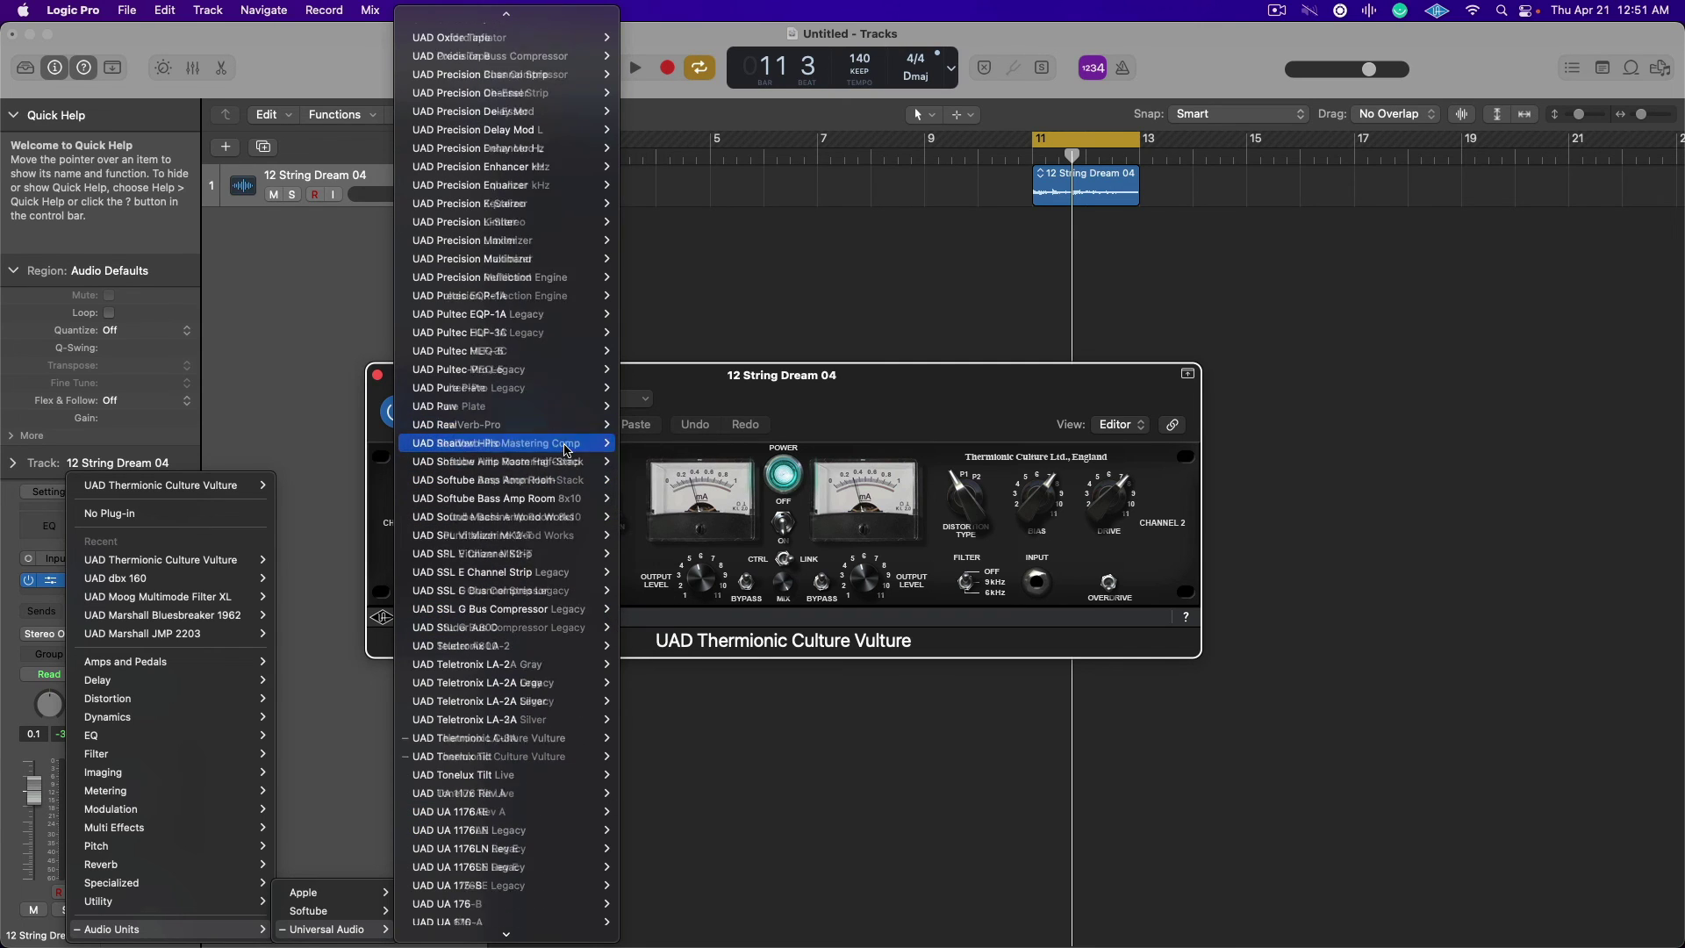
scroll(566, 451, down, 3)
mouse_move(567, 450)
mouse_move(566, 541)
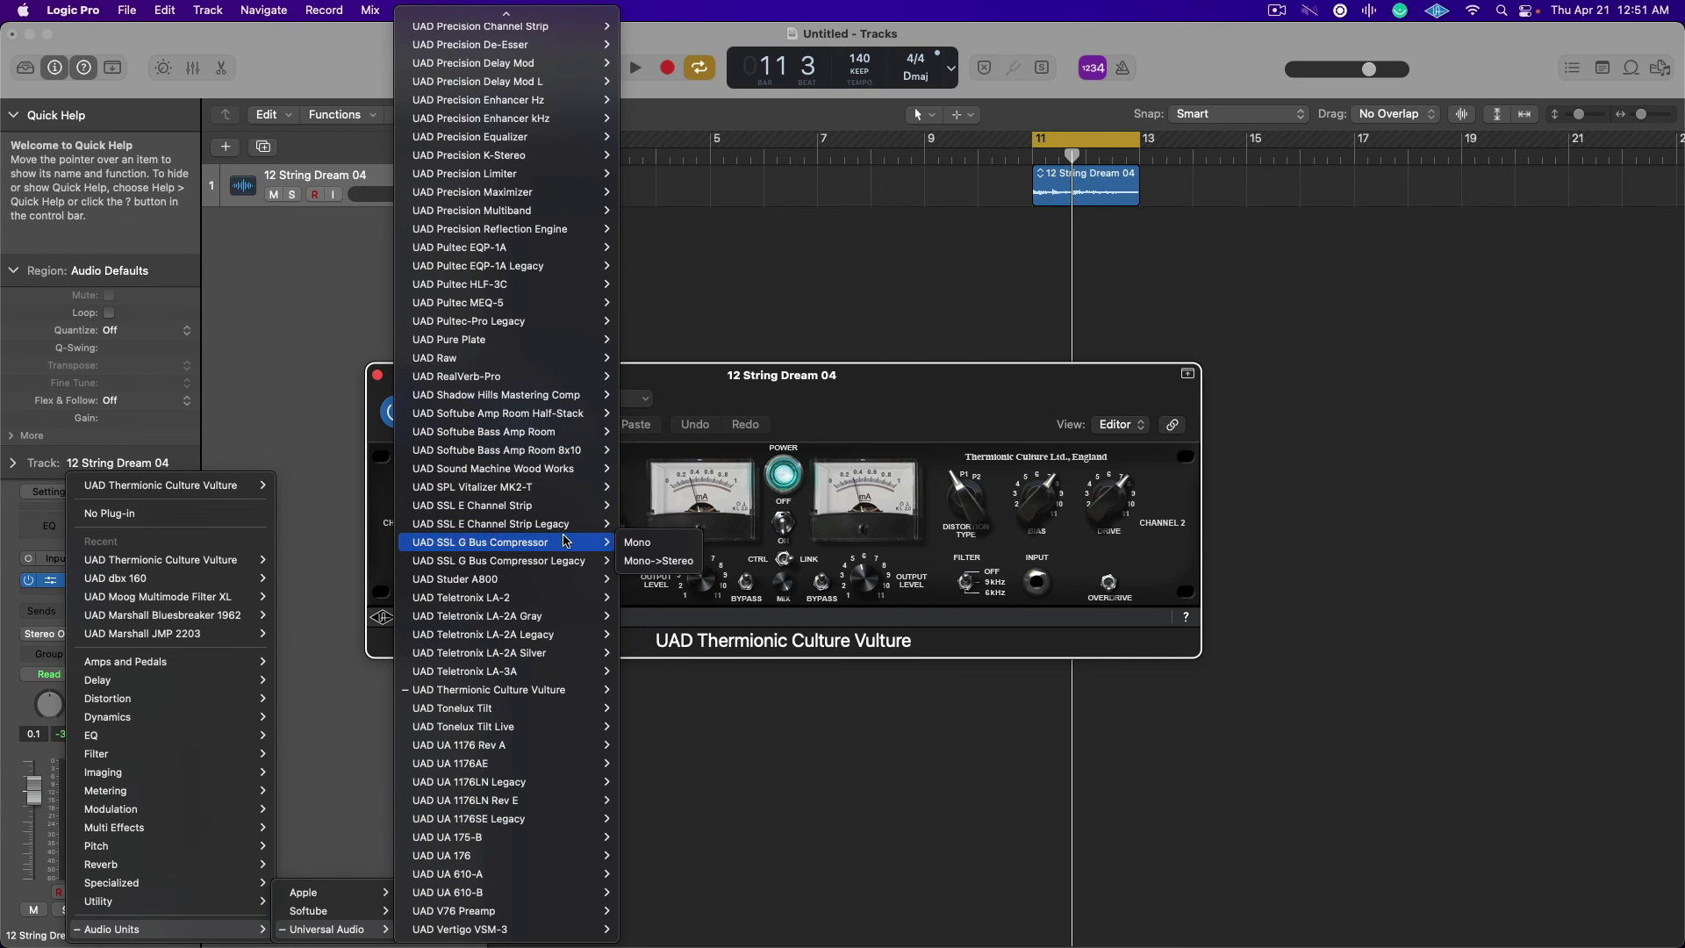
click(552, 360)
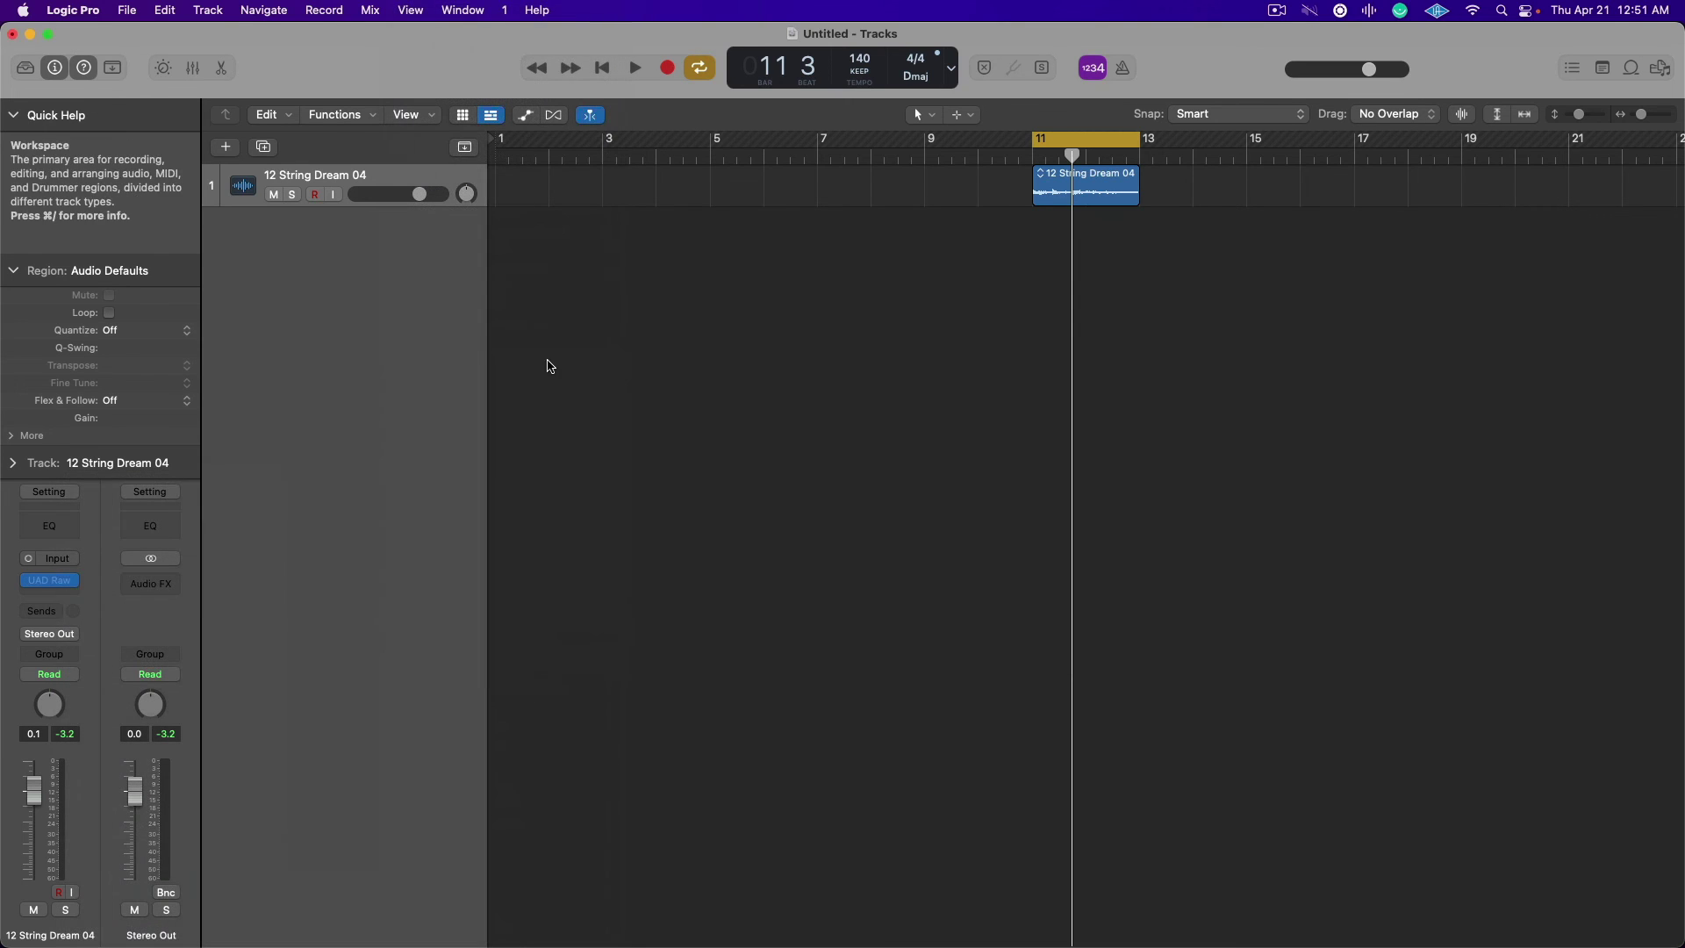
Toggle the Raw footswitch off and on, then play the track through it and stop
click(751, 574)
click(750, 573)
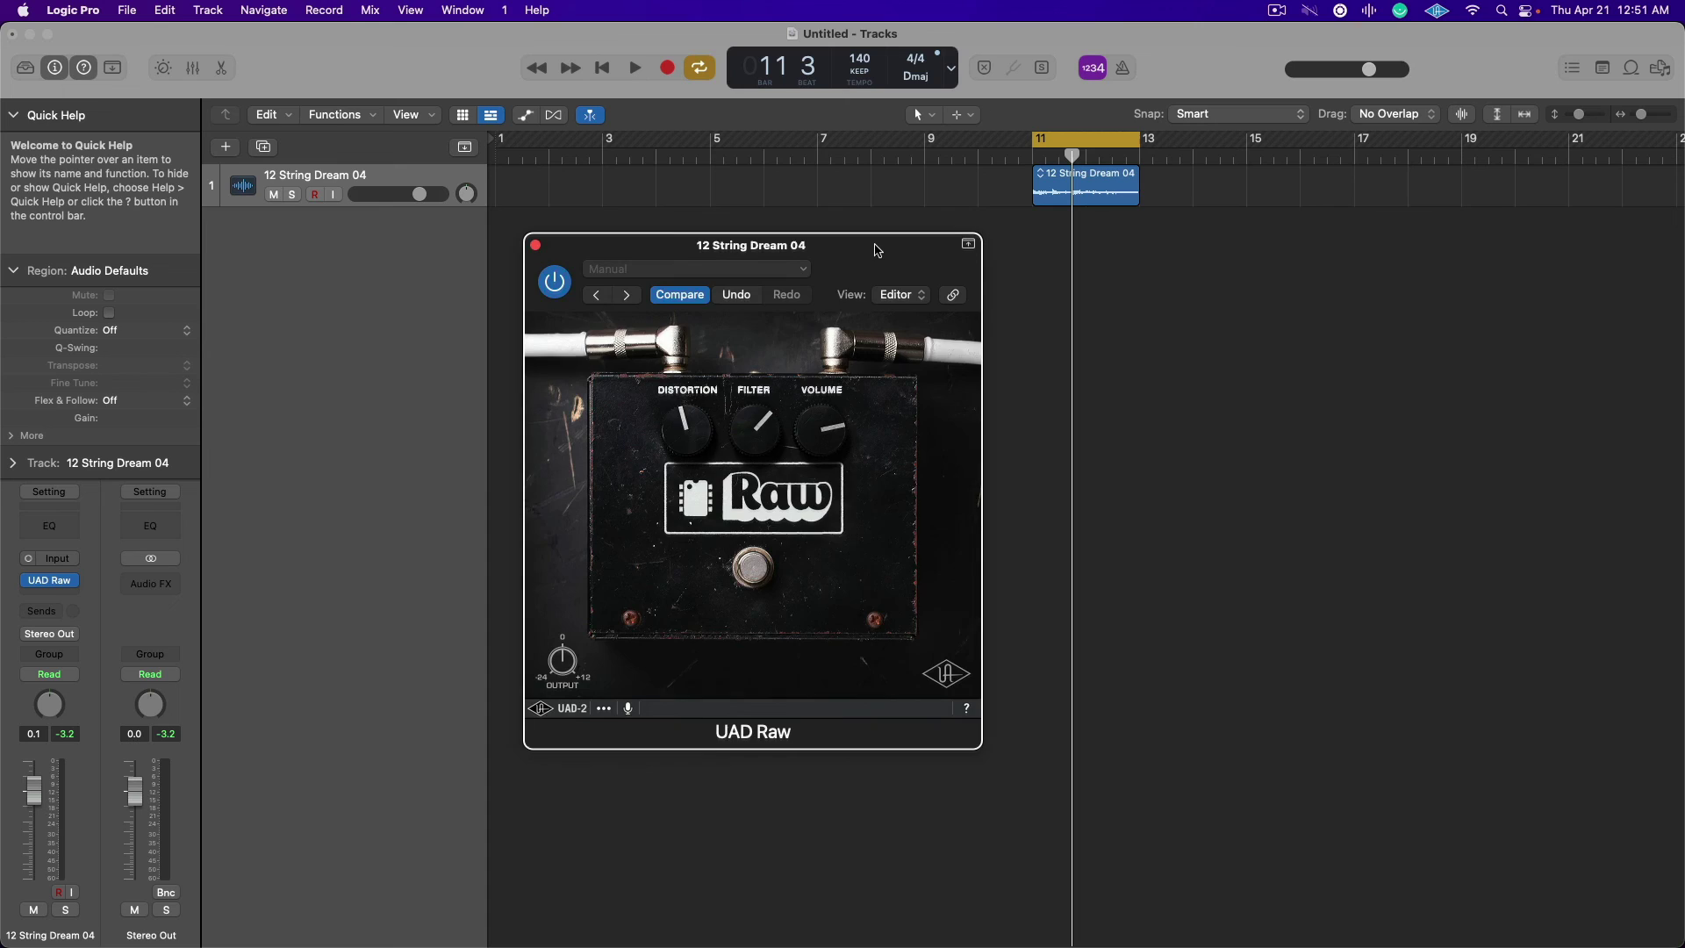
drag(876, 256, 889, 325)
key(space)
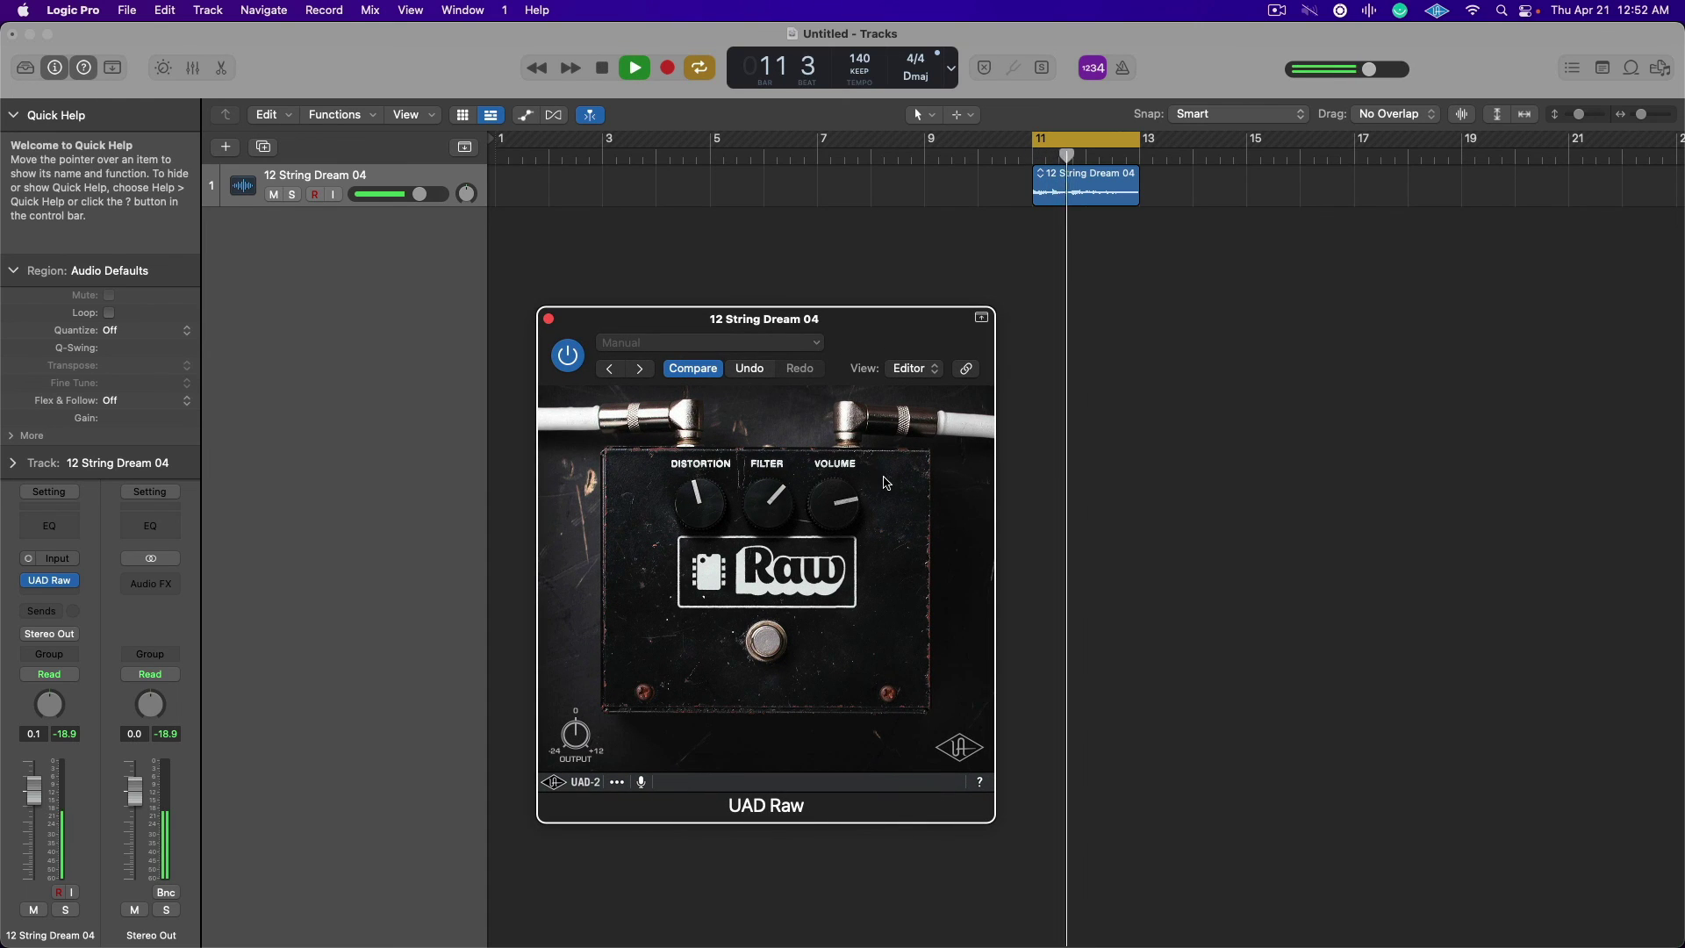
key(space)
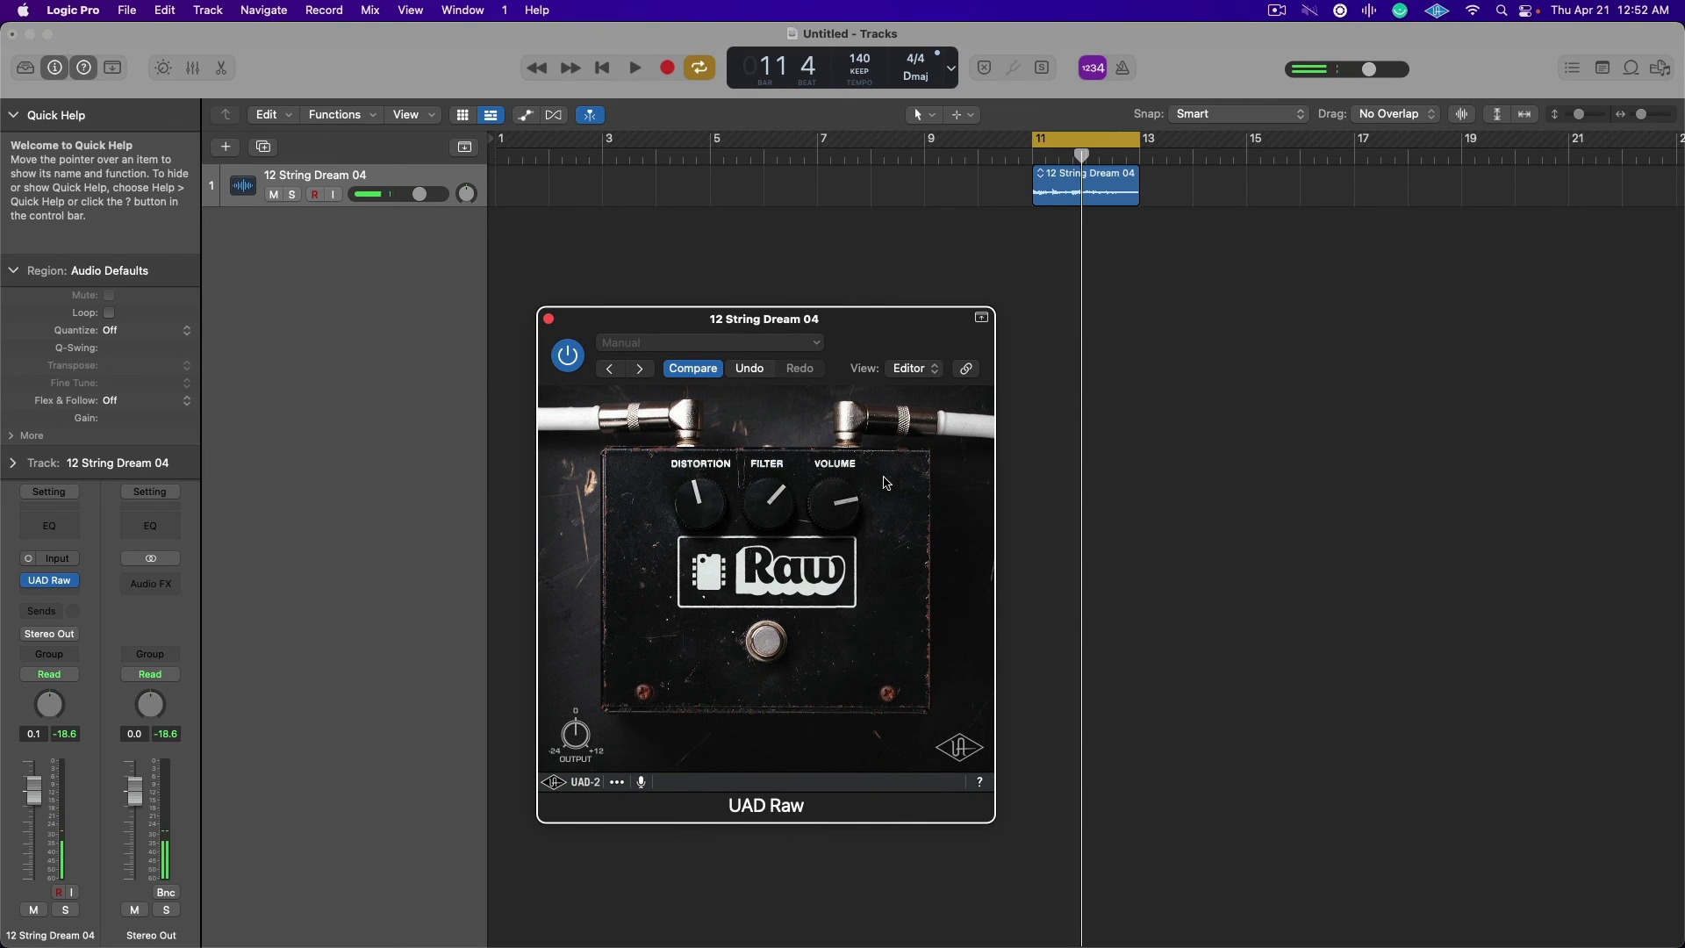